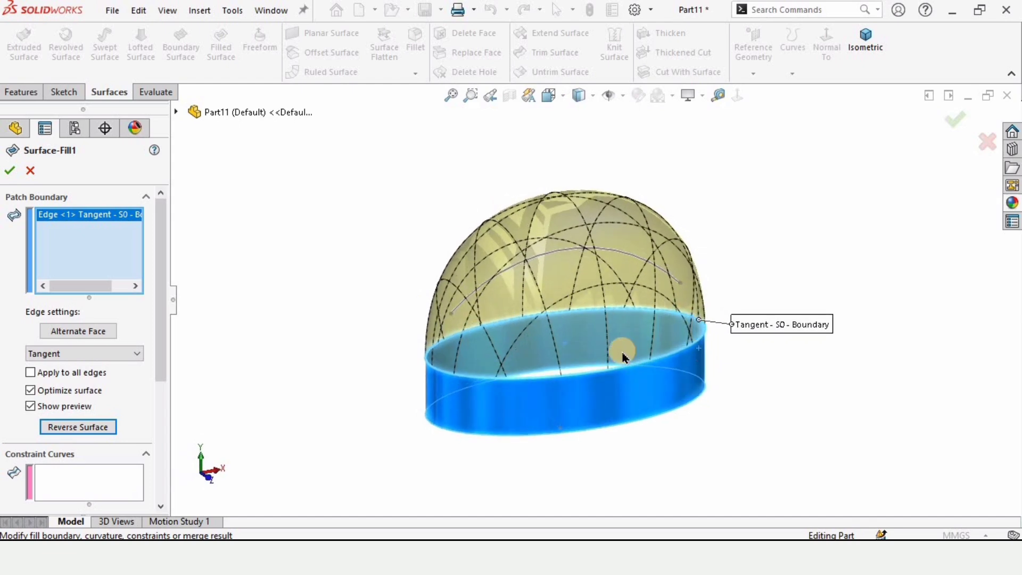
Add the arc sketch (Sketch2) above the elliptical wall as a constraint curve of the filled surface
click(79, 481)
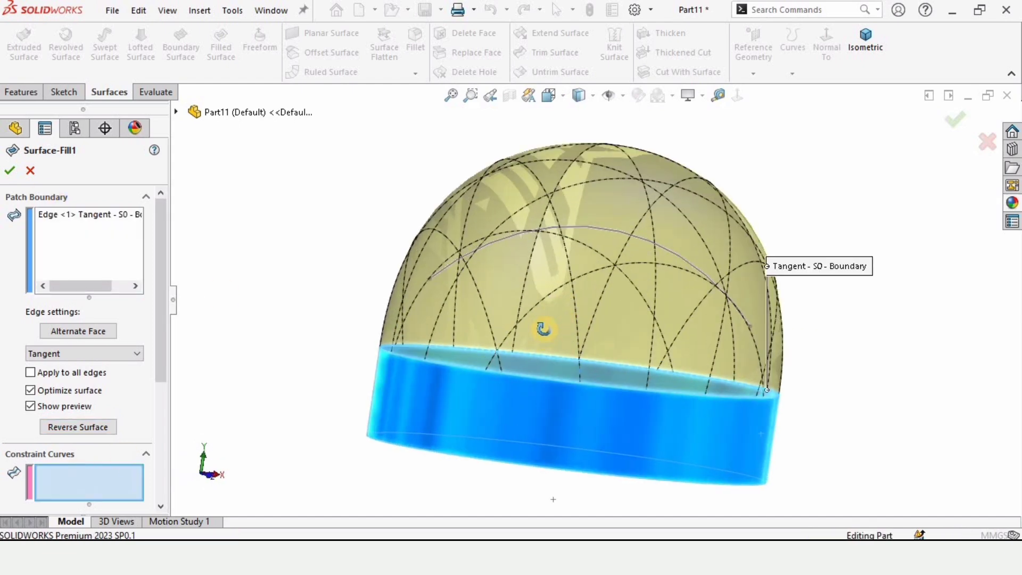
scroll(543, 326, down, 5)
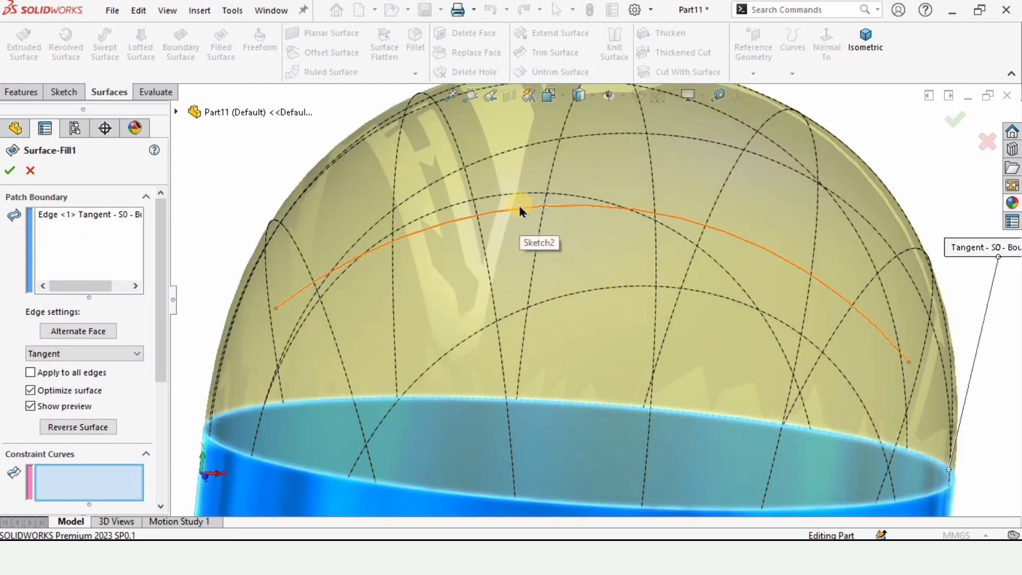
click(517, 209)
middle_drag(543, 281, 567, 330)
scroll(565, 329, up, 5)
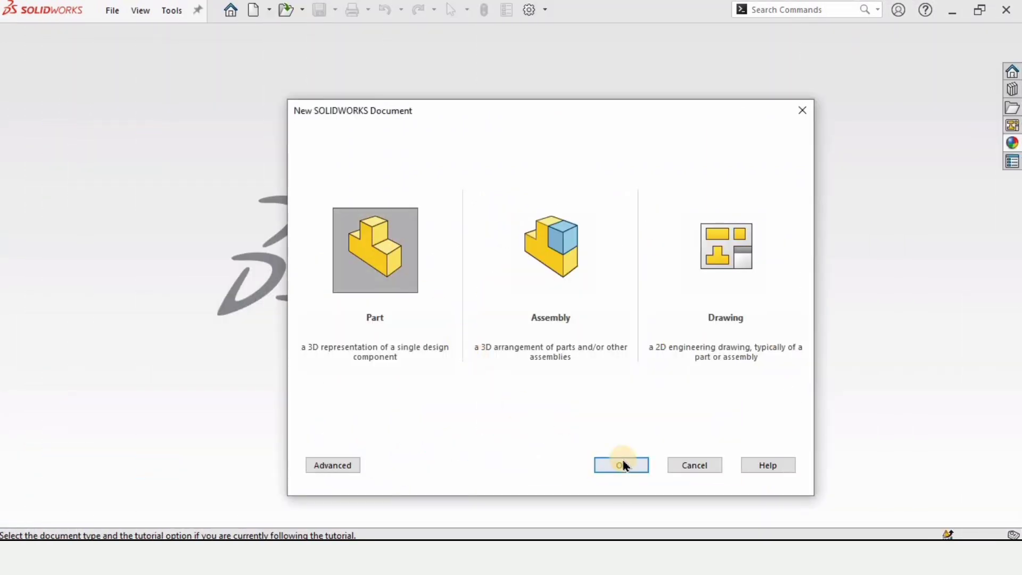
Create a new part document and set its scene to Plain White
click(623, 465)
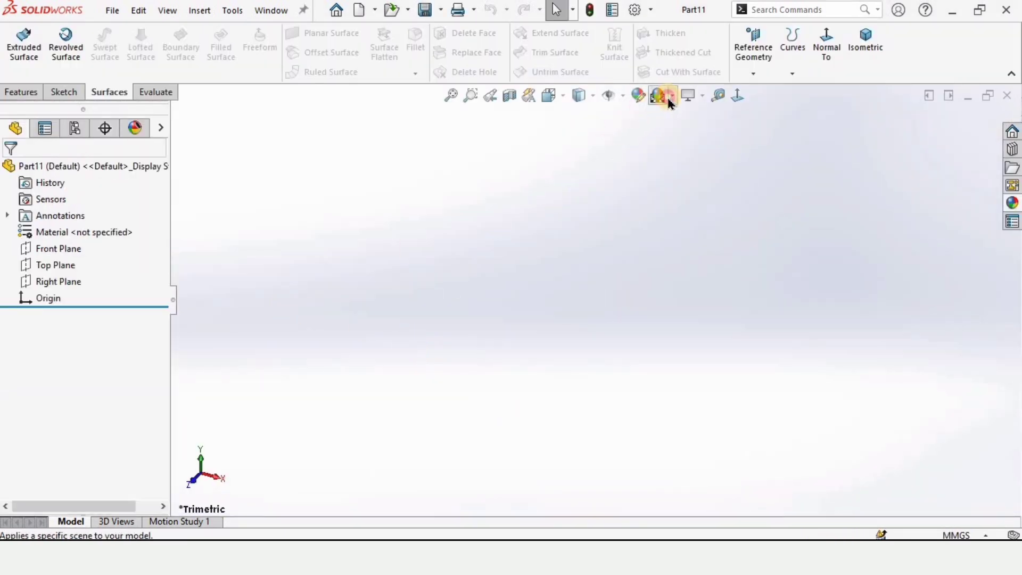
click(670, 100)
click(708, 136)
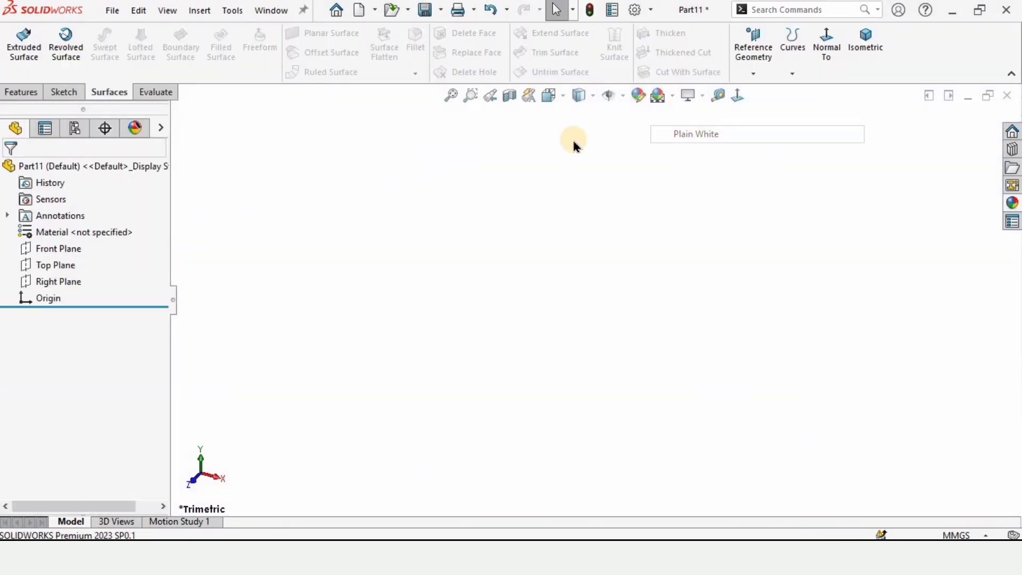
Sketch a horizontal ellipse on the Top Plane, centred on the origin, about 198 mm wide and 79 mm high
click(64, 92)
click(58, 265)
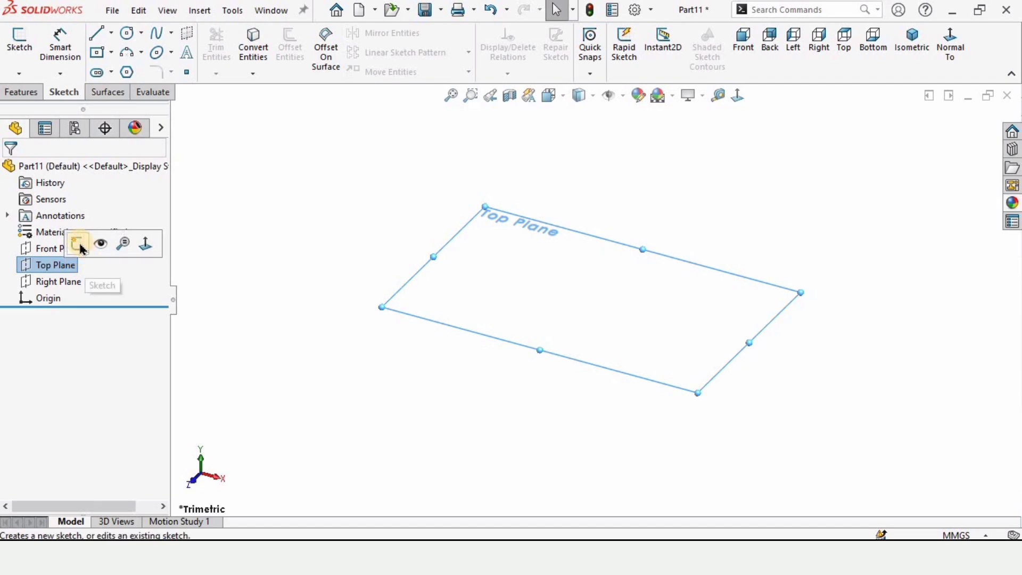
click(78, 244)
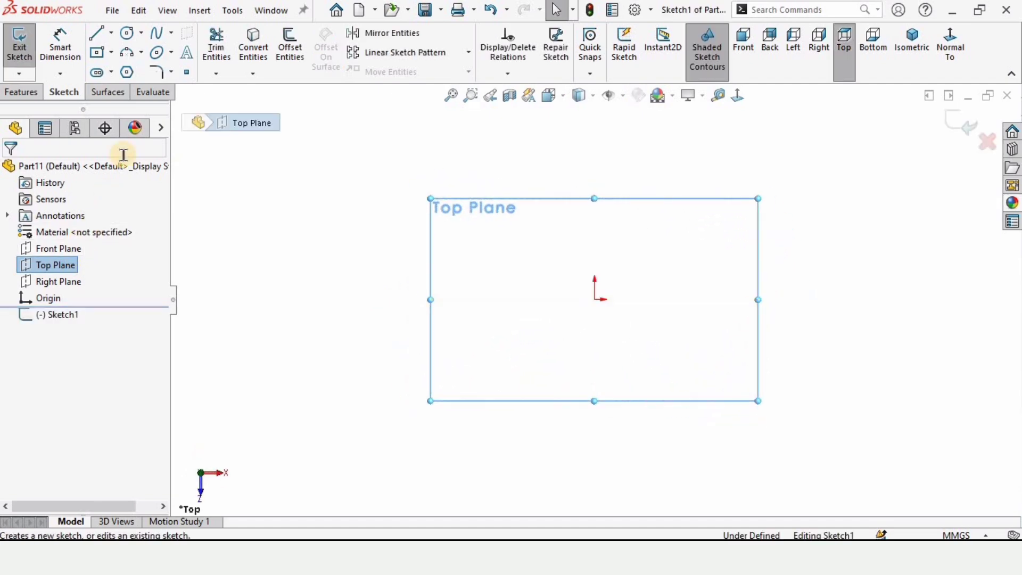
click(158, 55)
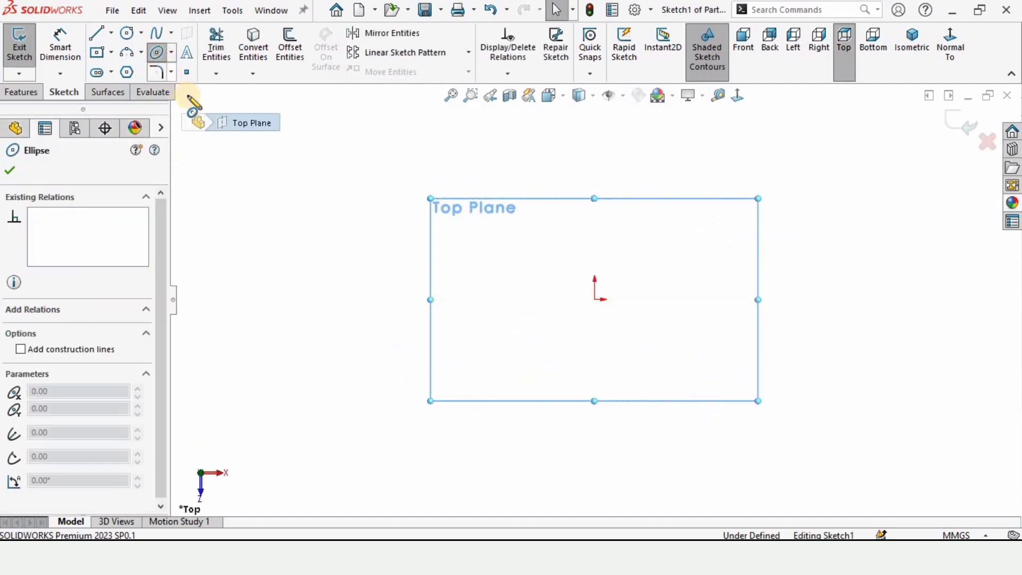
click(595, 299)
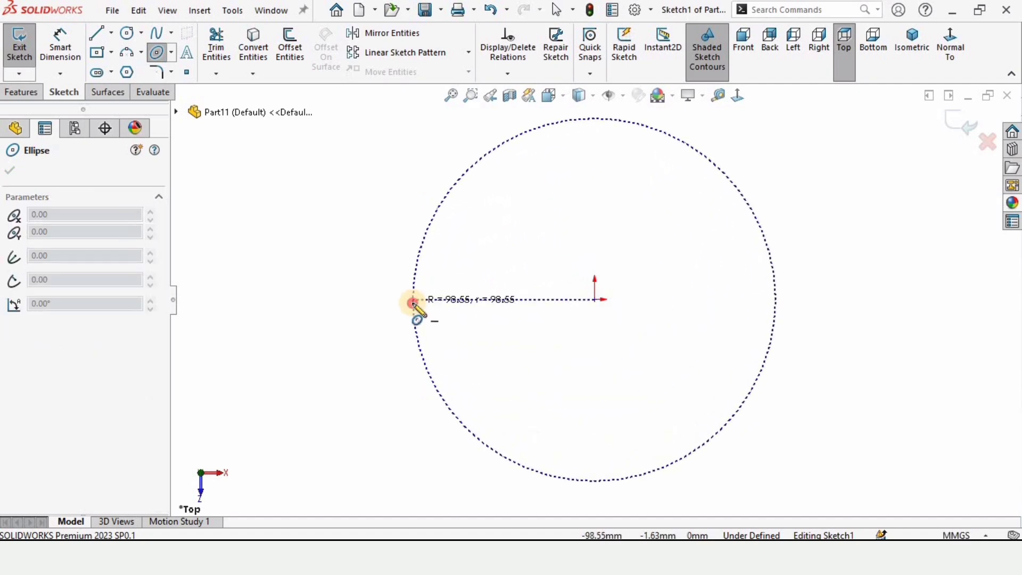
click(413, 299)
click(452, 235)
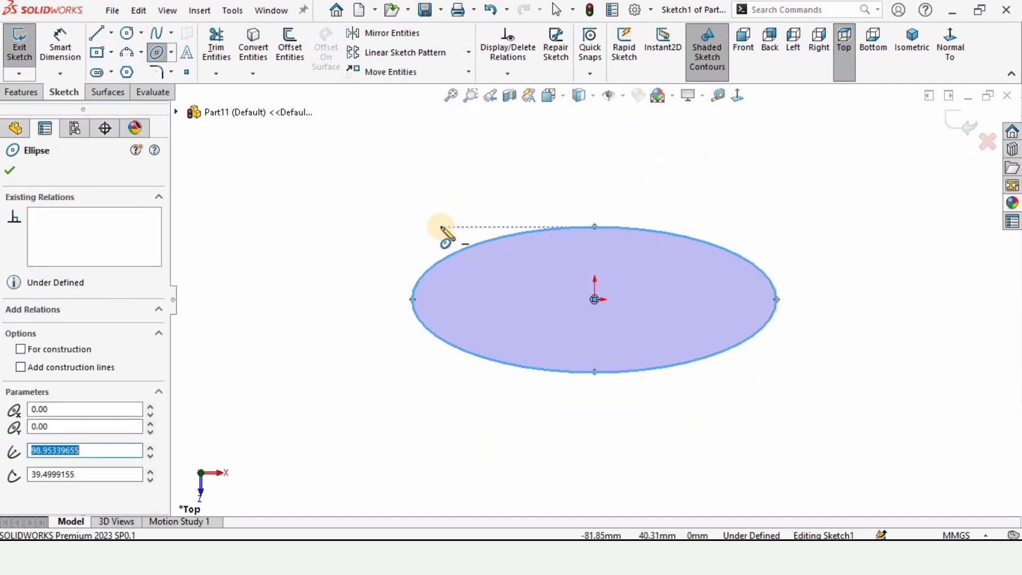
key(Escape)
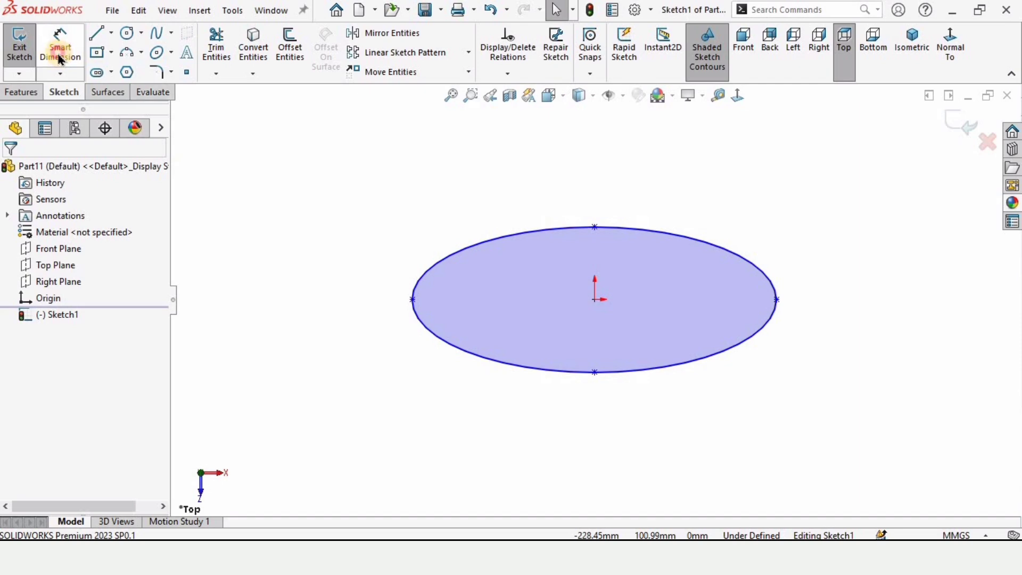
Dimension the ellipse's width between its two horizontal end points as 200 mm
click(60, 57)
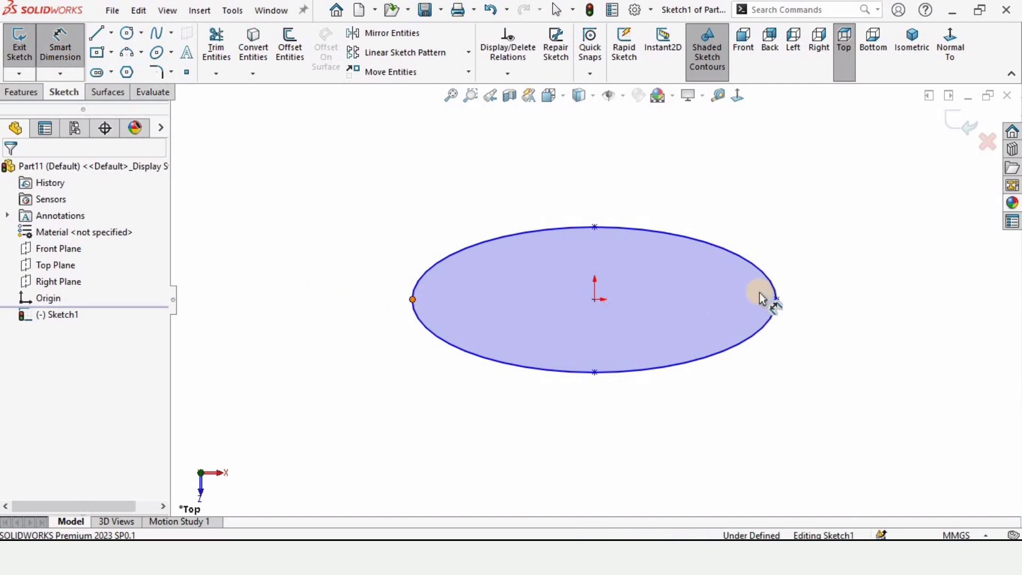
click(776, 299)
click(581, 161)
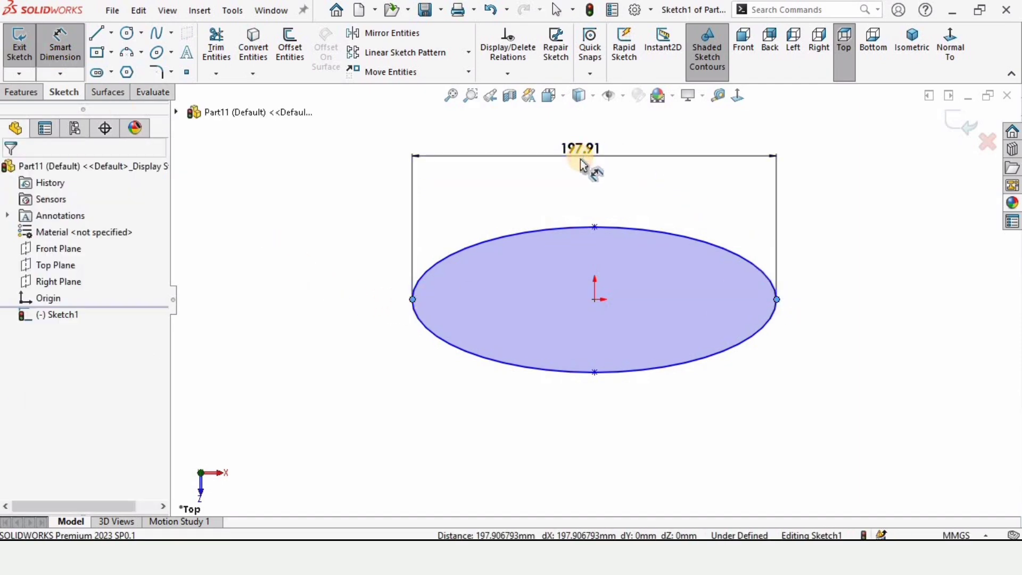
text(2)
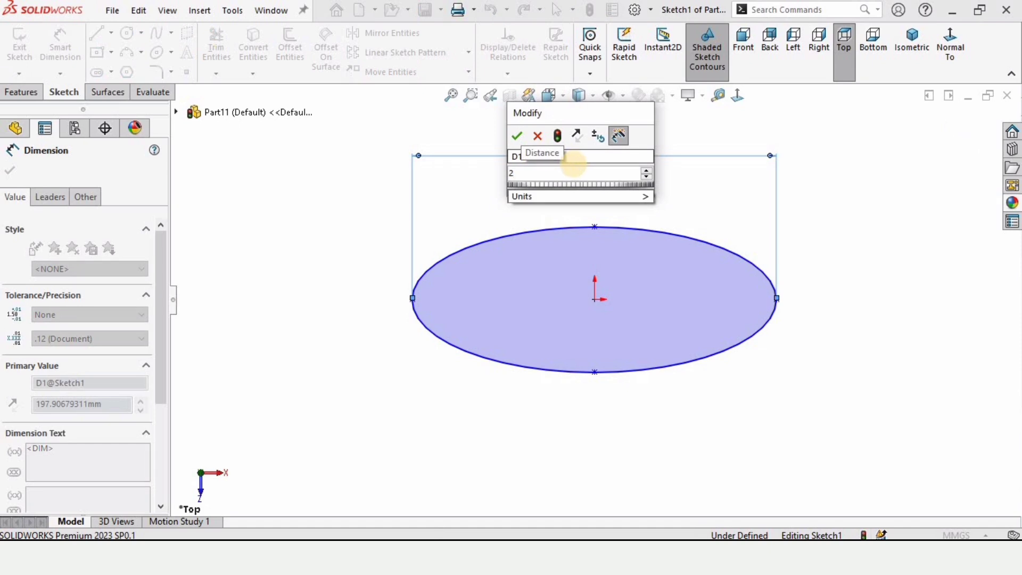
text(00)
key(Return)
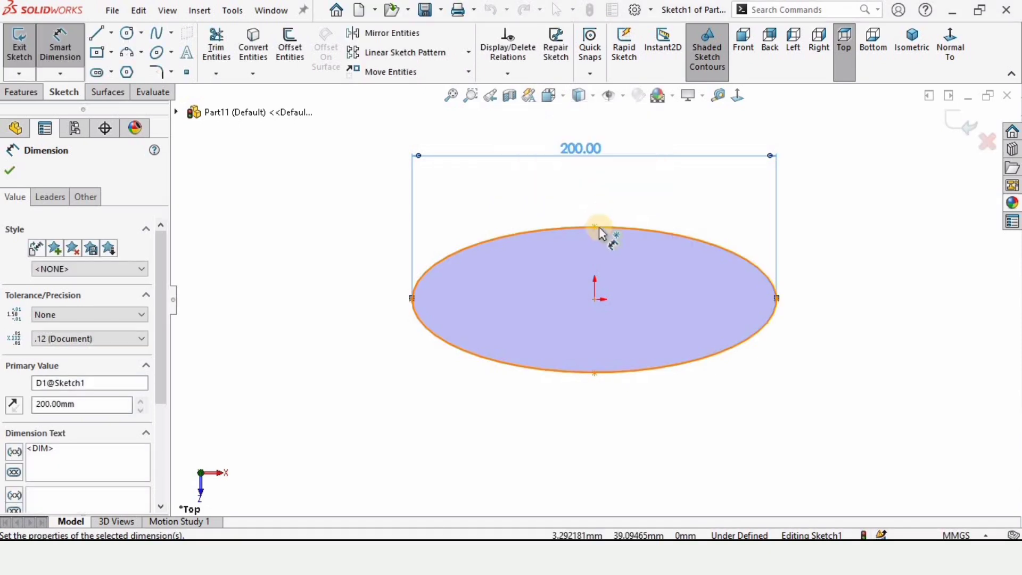
Dimension the ellipse's height between its upper and lower points as 120 mm and exit the sketch
click(595, 227)
click(595, 373)
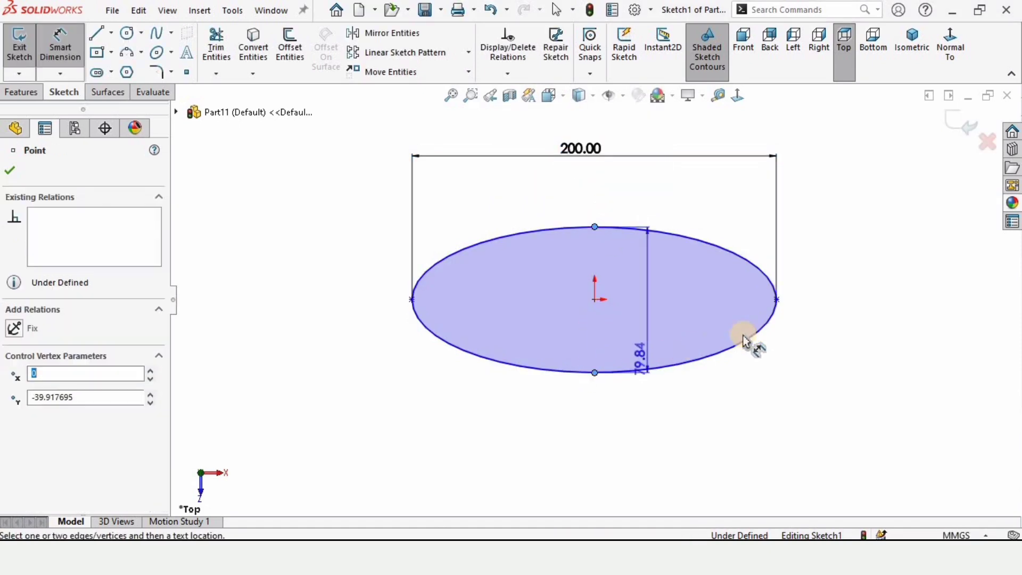
click(836, 319)
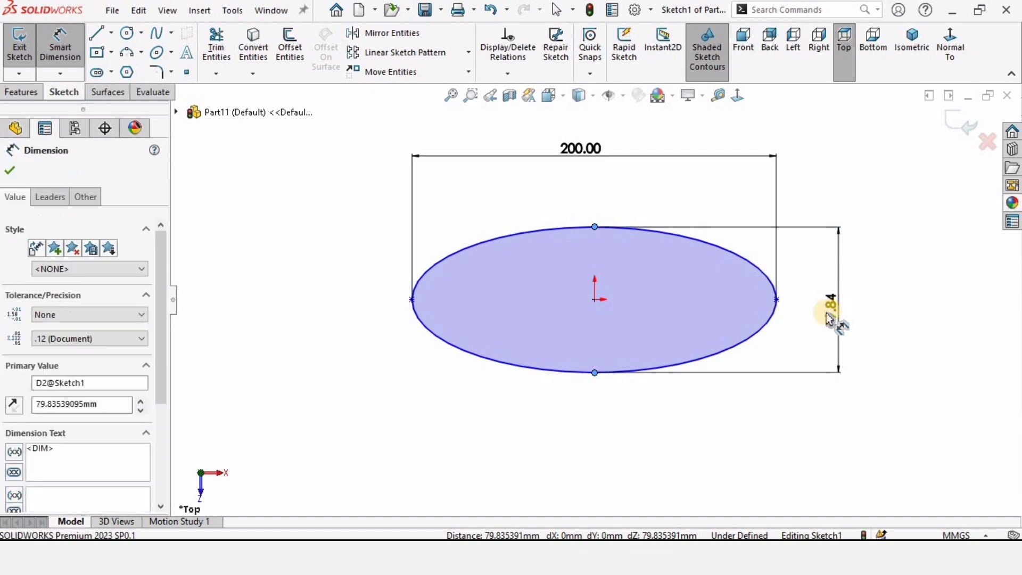
text(120)
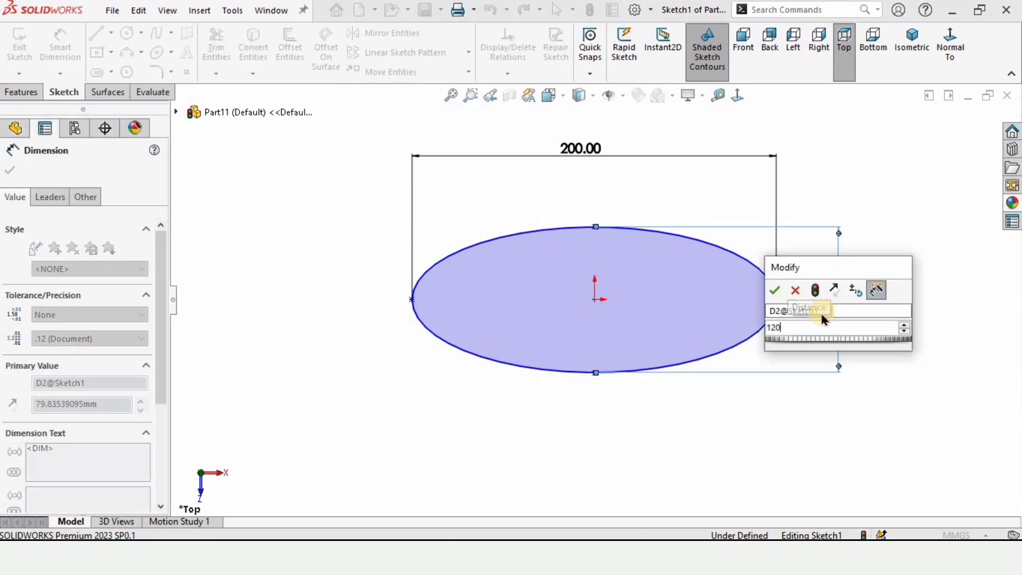
key(Return)
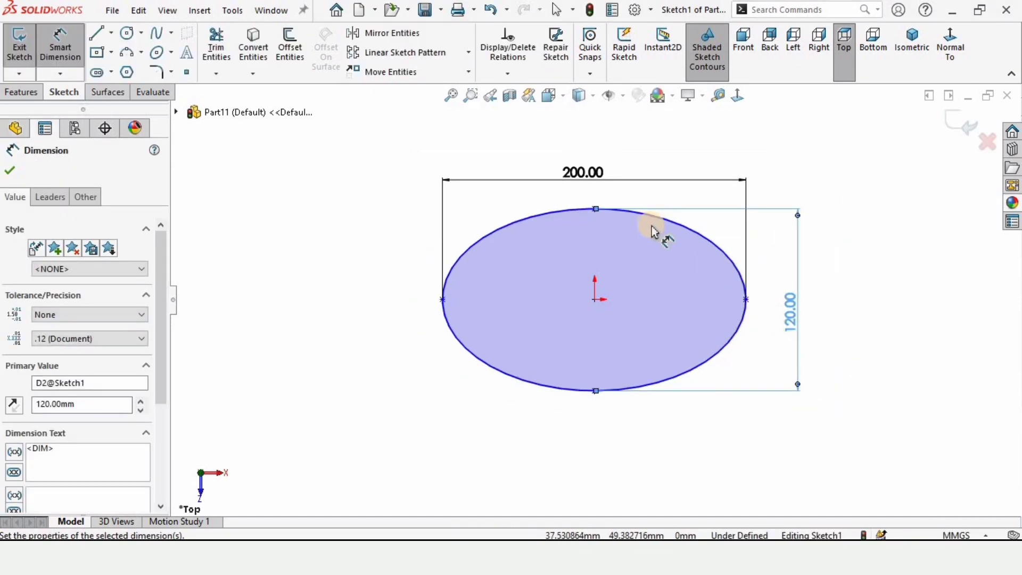
click(951, 130)
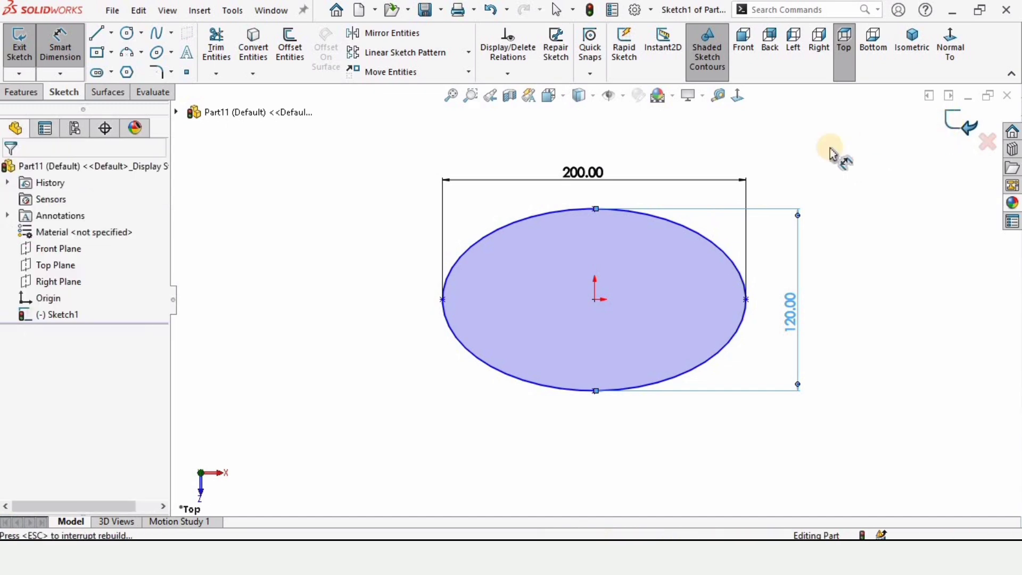
Hide the Surfaces command set from the CommandManager and show it again
right_click(68, 93)
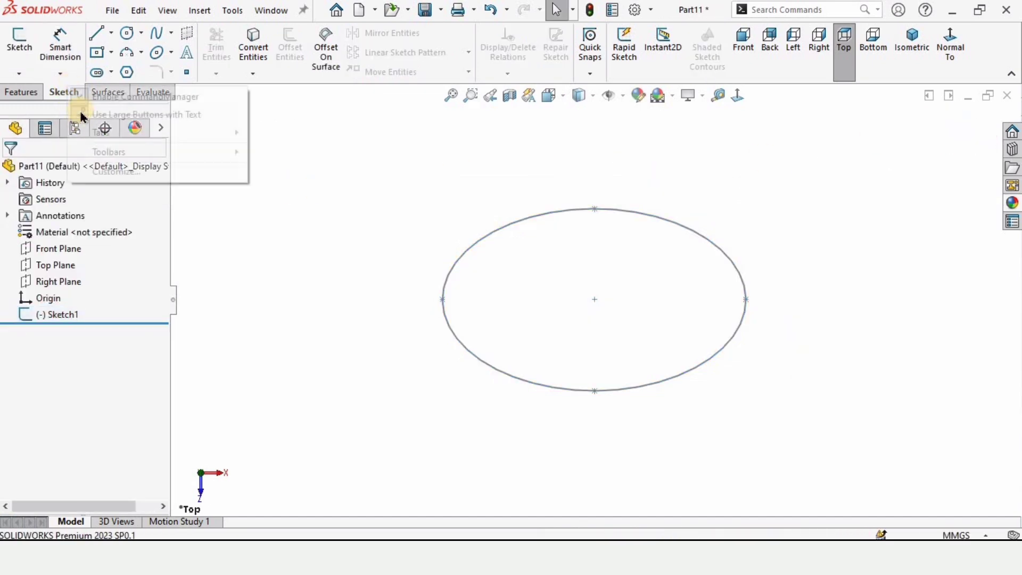
mouse_move(160, 134)
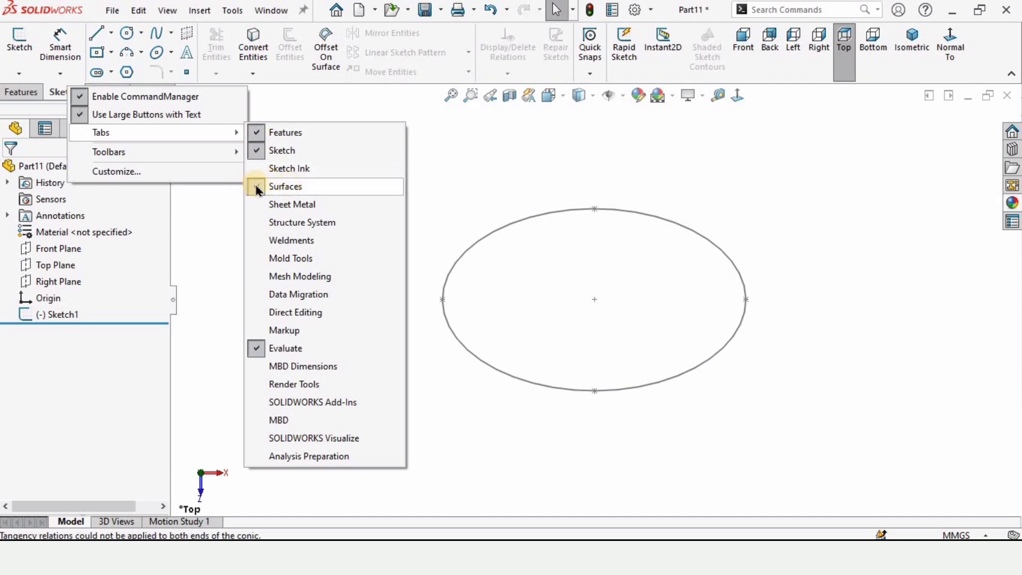
click(280, 187)
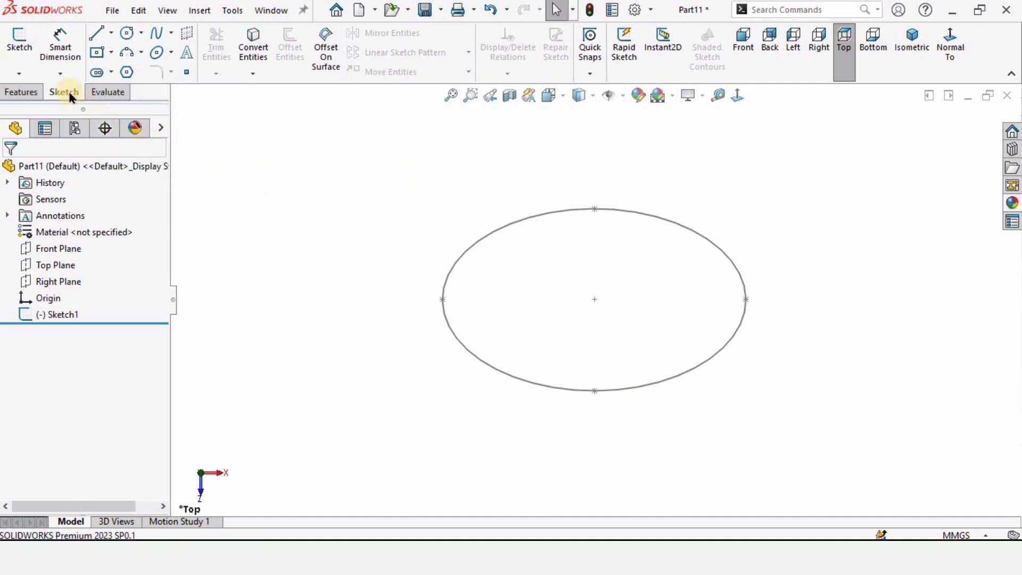
right_click(71, 96)
mouse_move(224, 145)
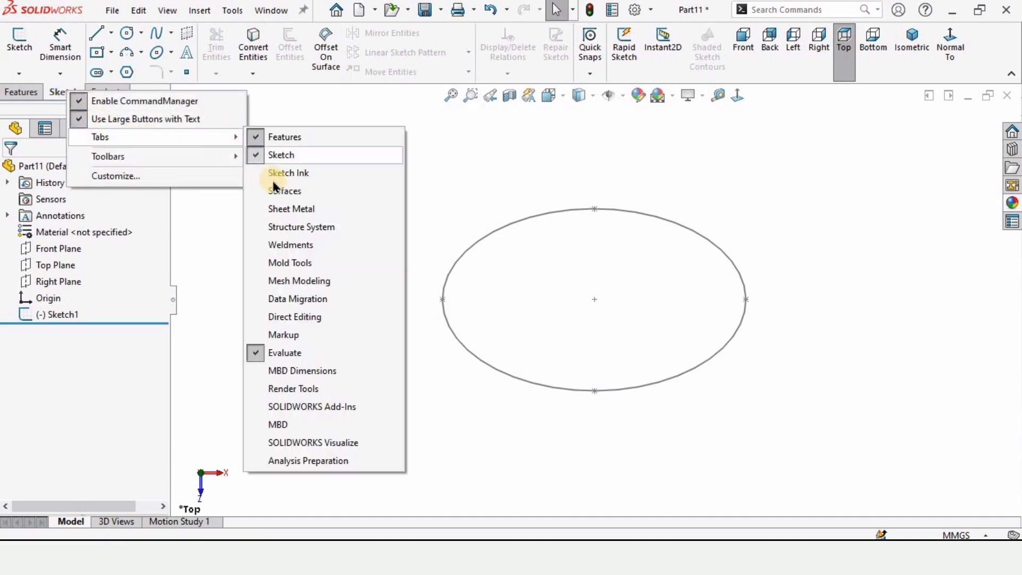
click(286, 192)
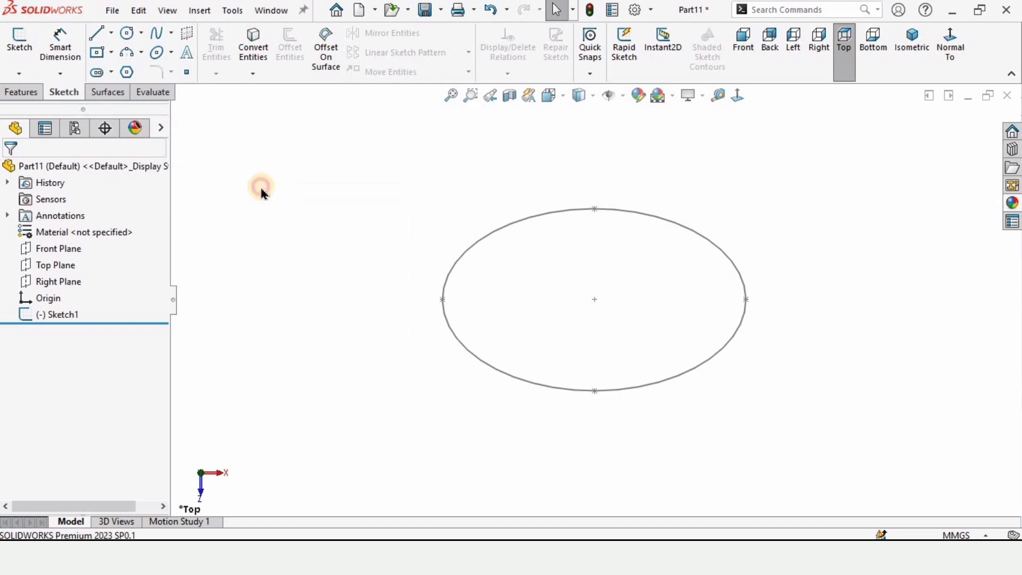
Extrude the ellipse sketch as a surface with a Blind depth of 40 mm
click(108, 95)
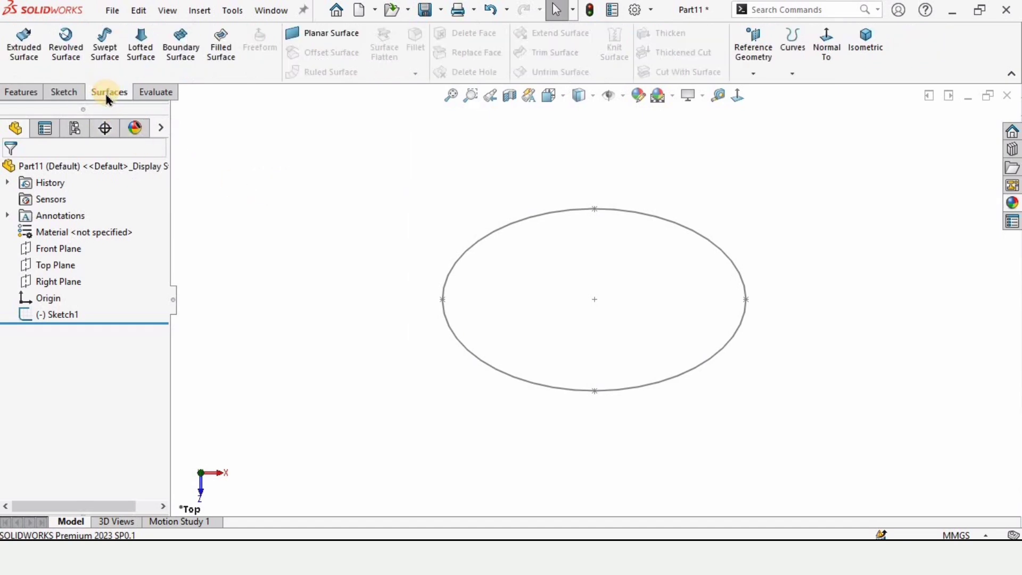
click(26, 53)
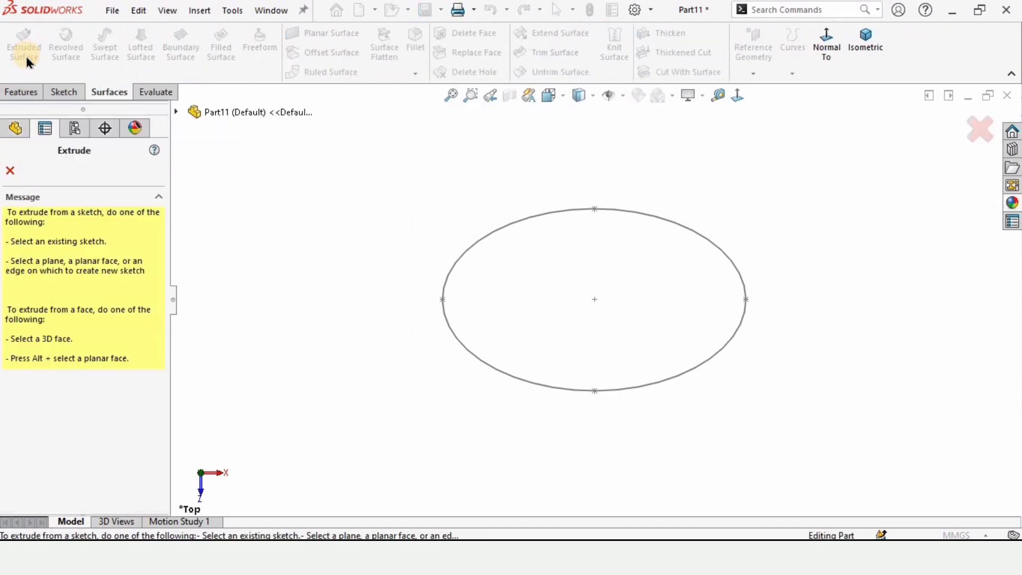
click(462, 255)
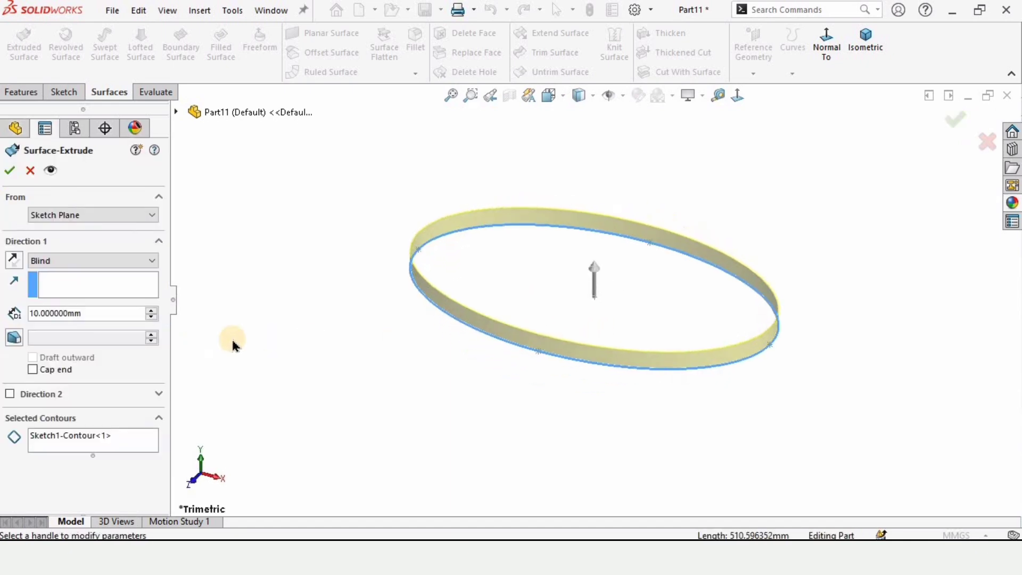
click(152, 309)
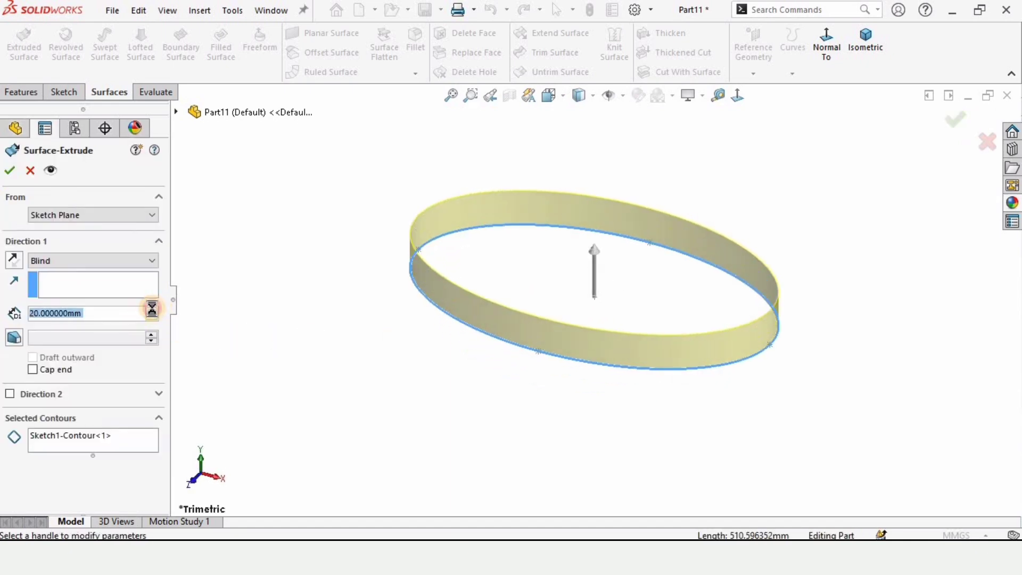
click(152, 310)
click(152, 310)
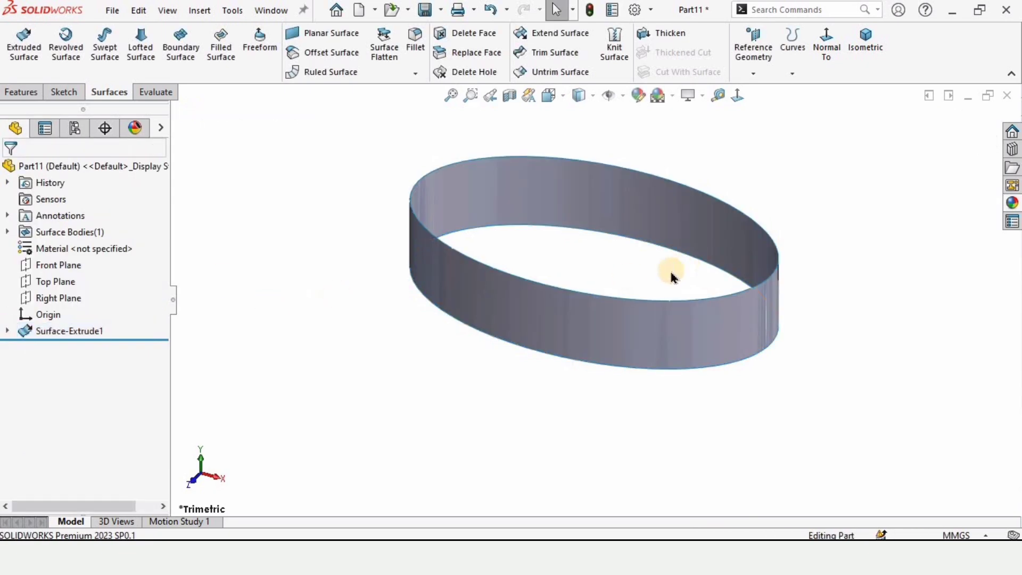
Apply the burnished lead appearance to the extruded elliptical surface
scroll(661, 264, up, 5)
scroll(647, 237, down, 5)
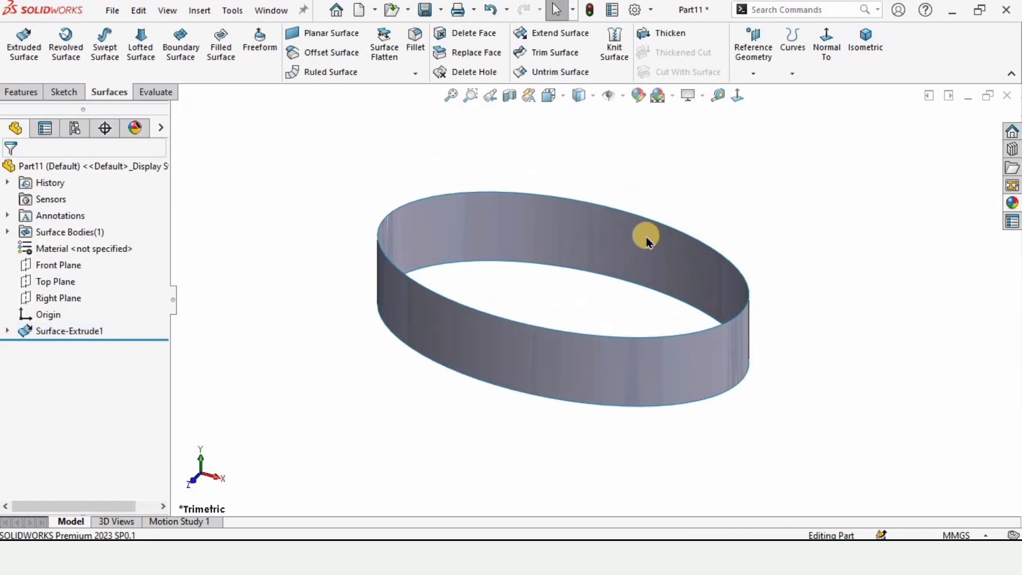
click(655, 271)
click(1013, 202)
click(821, 459)
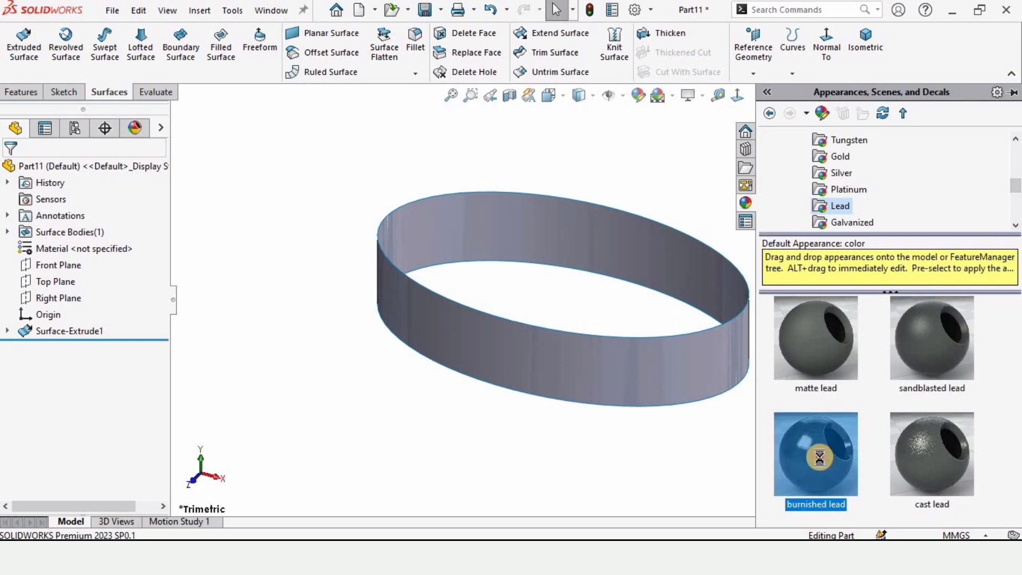
click(495, 319)
middle_drag(496, 319, 237, 318)
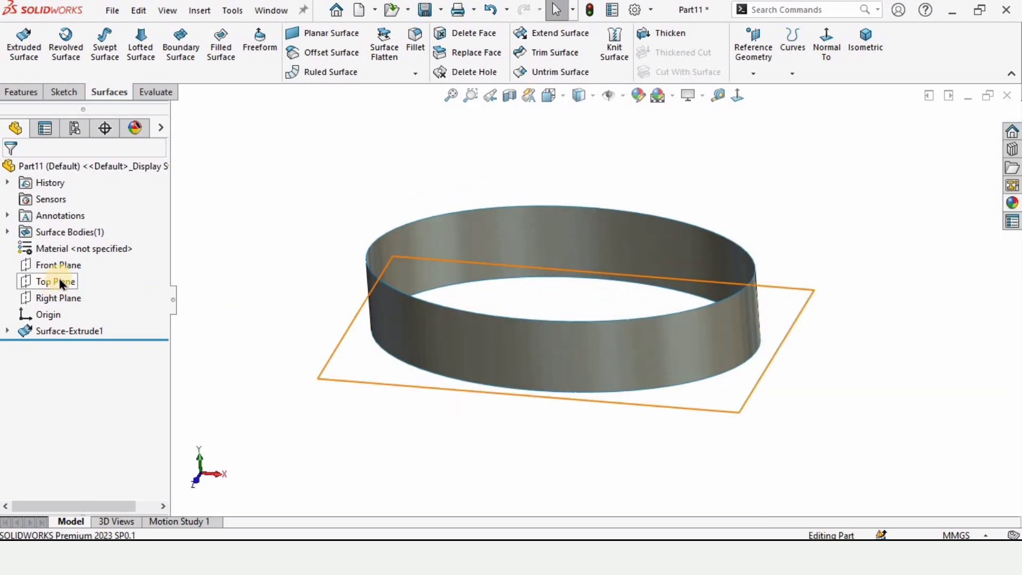
Start a sketch on the Front Plane and draw a three-point arc of about 112 mm radius, bulging upward above the elliptical wall
click(60, 260)
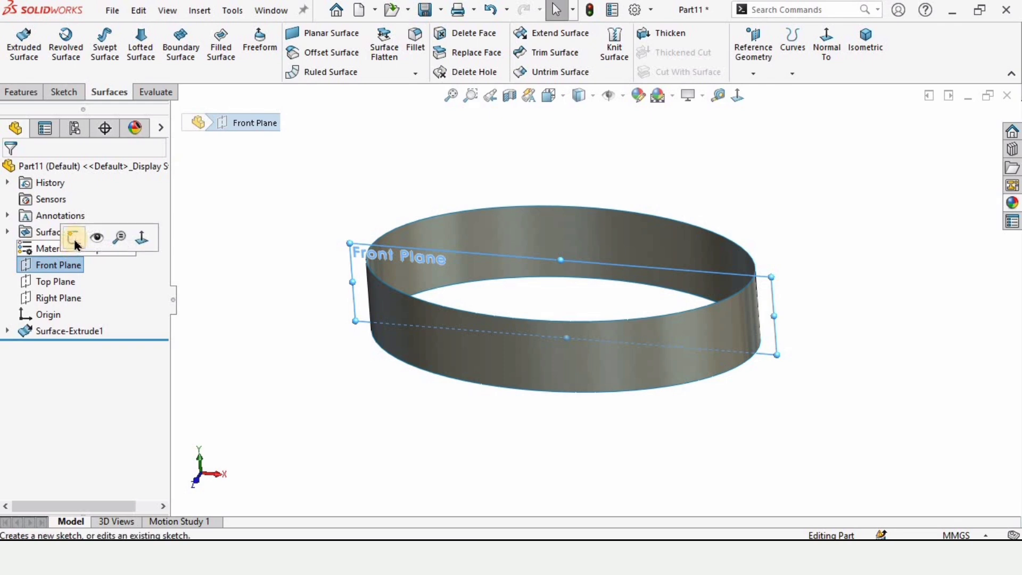
click(87, 236)
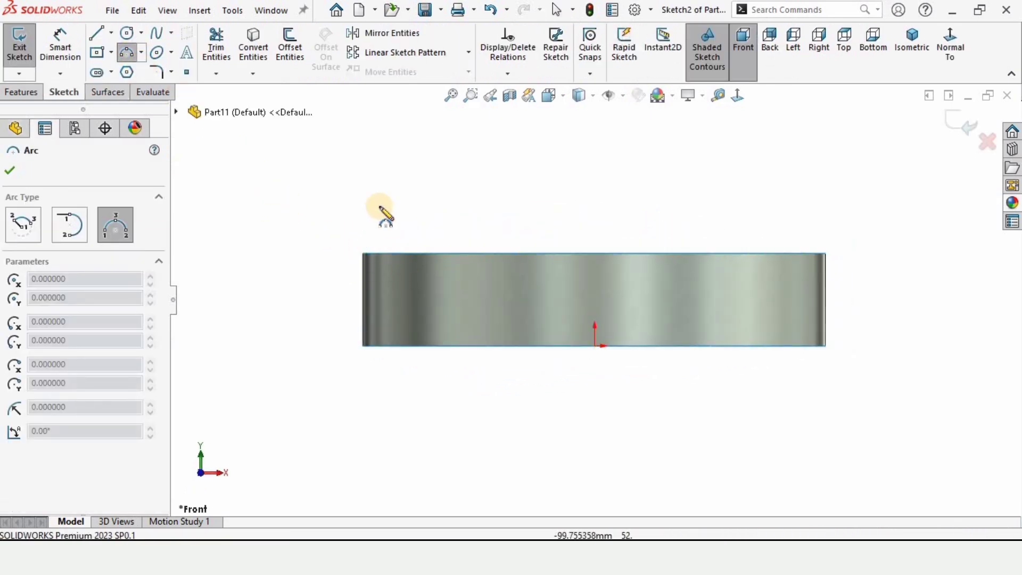
click(389, 202)
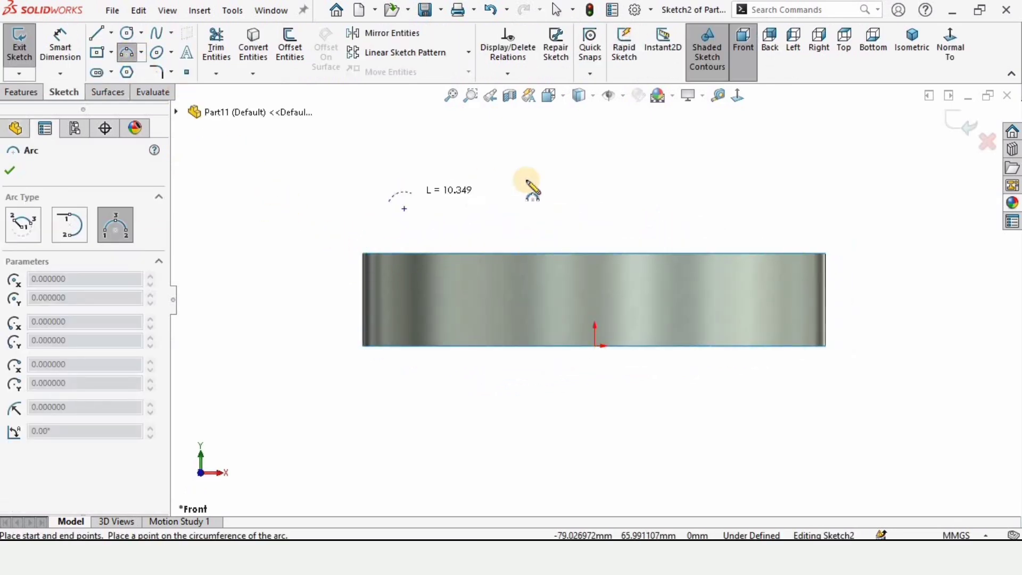
click(788, 201)
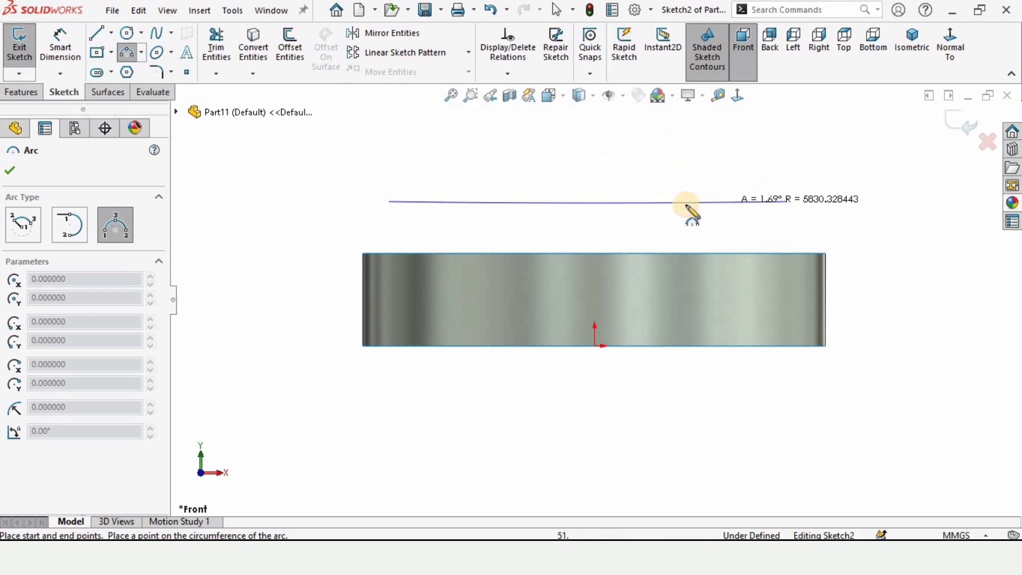
key(z)
click(581, 166)
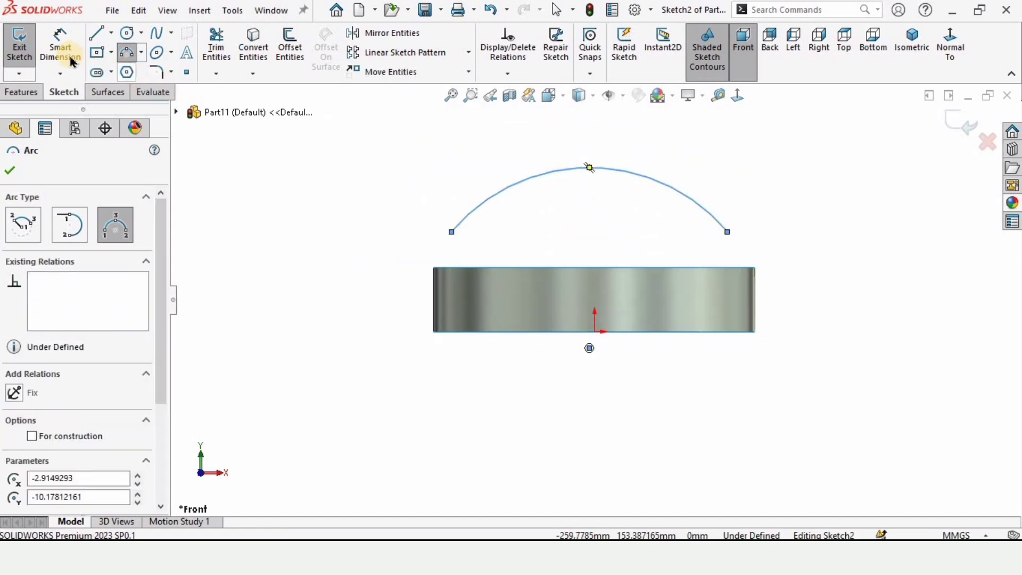
Dimension the arc's radius as 125 mm
click(651, 180)
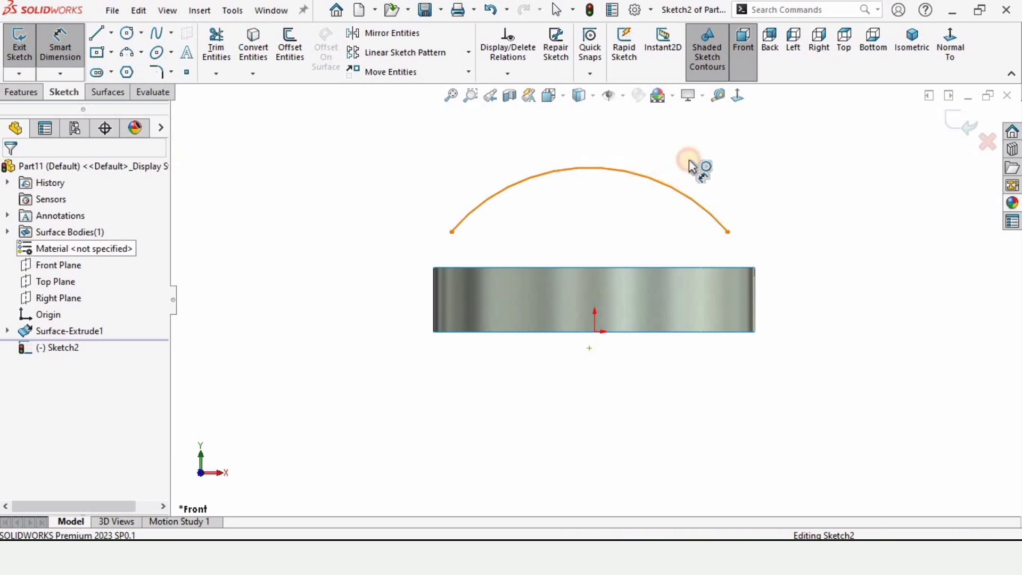
click(695, 156)
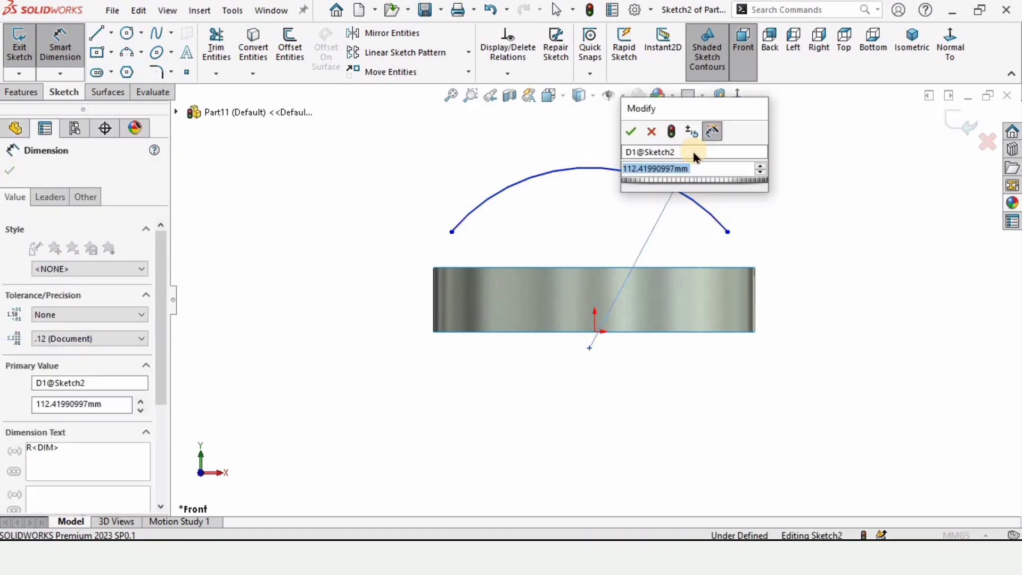
text(125)
key(Return)
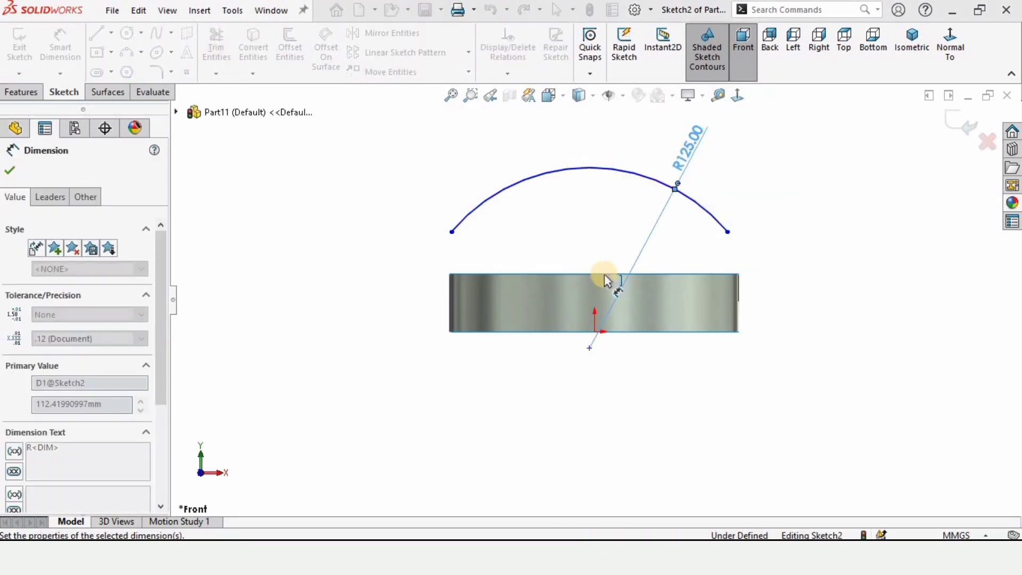
Dimension the horizontal distance from the arc's left endpoint to the origin as 86 mm
click(452, 232)
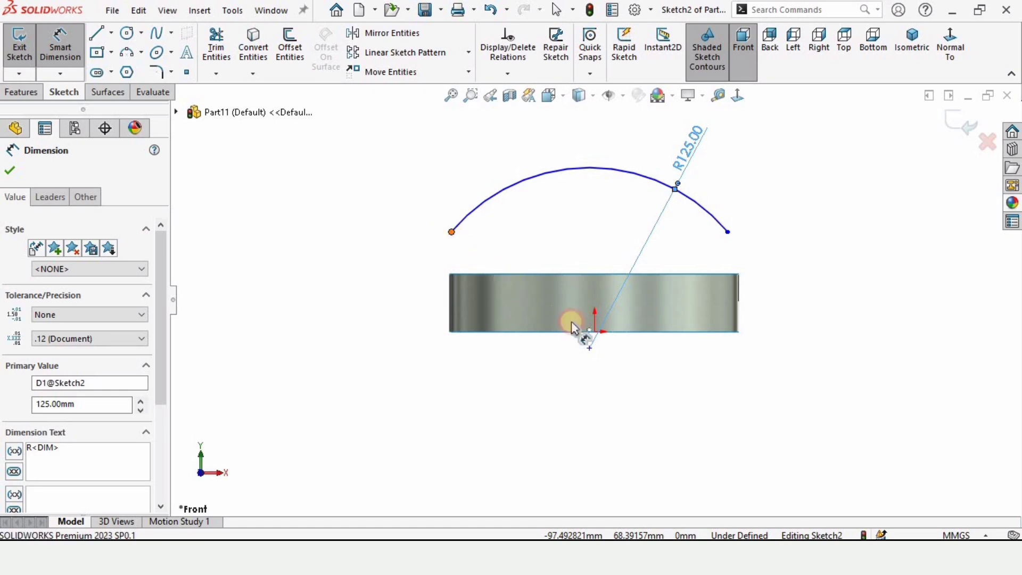
click(595, 333)
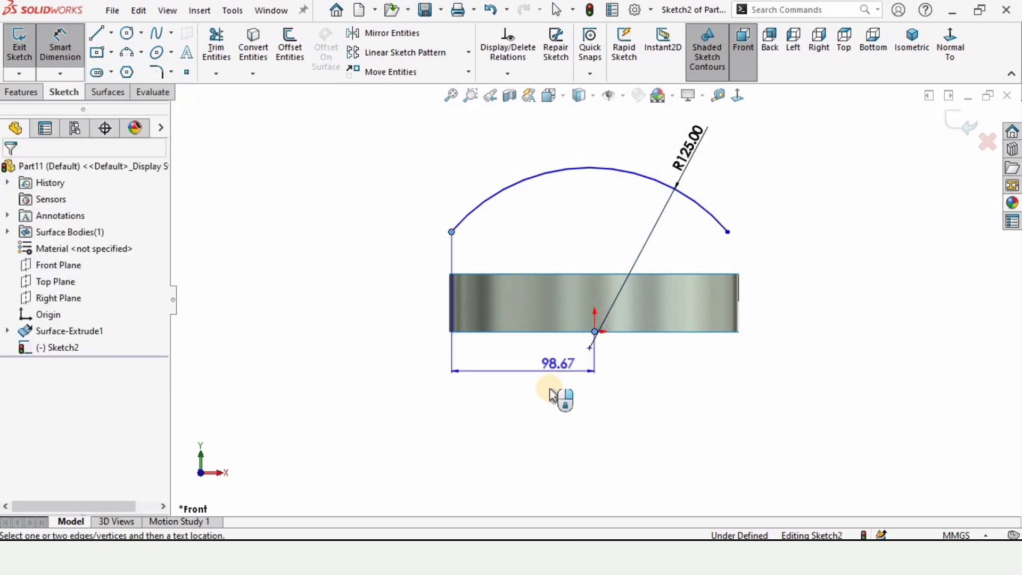
click(555, 418)
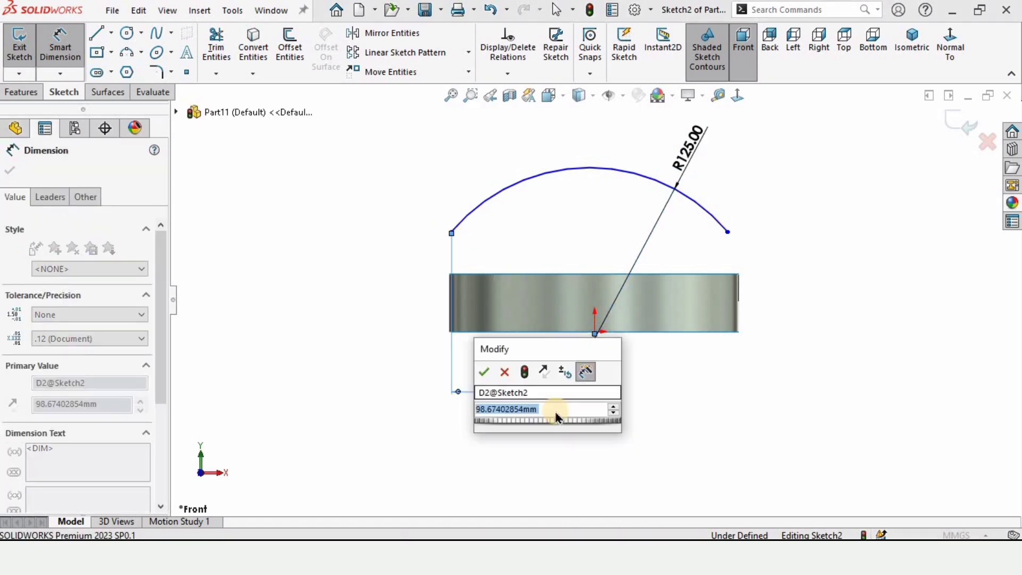
text(8)
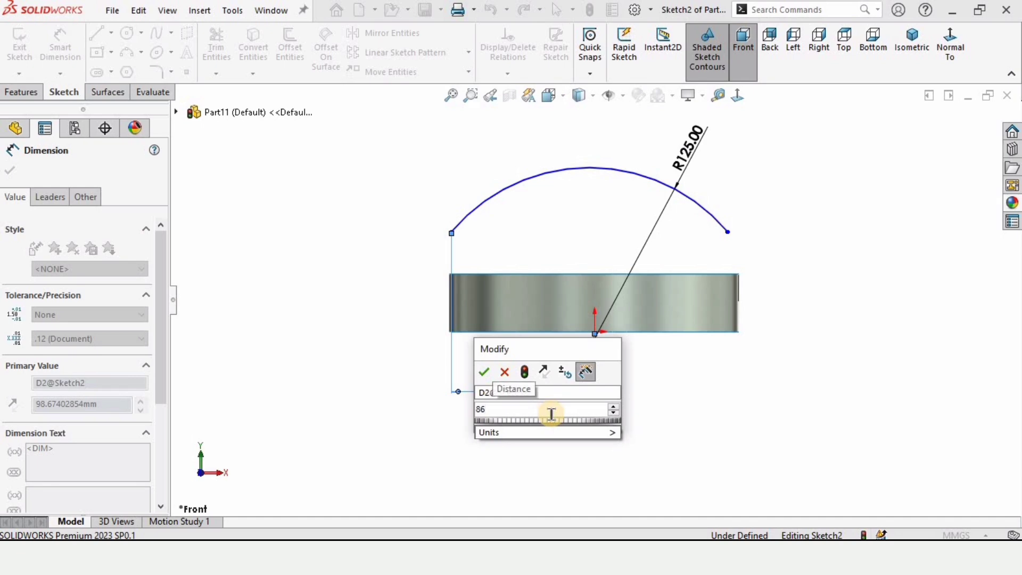
text(6)
key(Return)
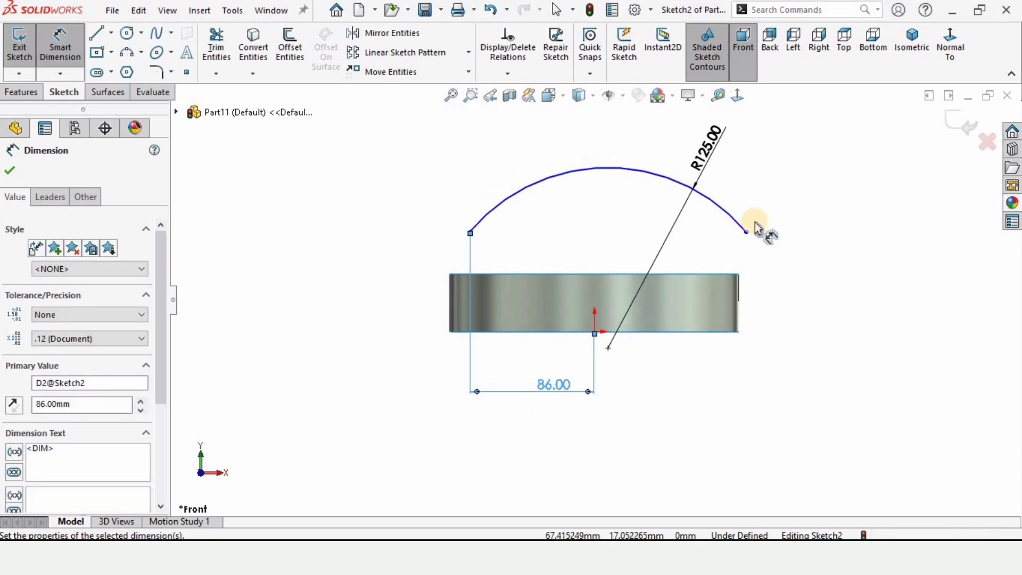
Dimension the horizontal distance from the arc's right endpoint to the origin as 86 mm
click(747, 232)
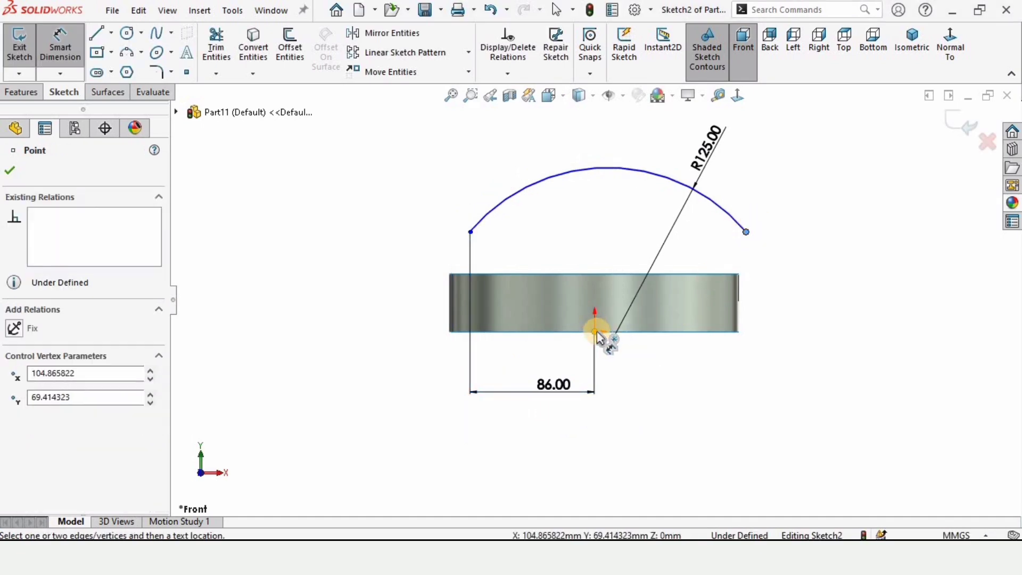
click(595, 332)
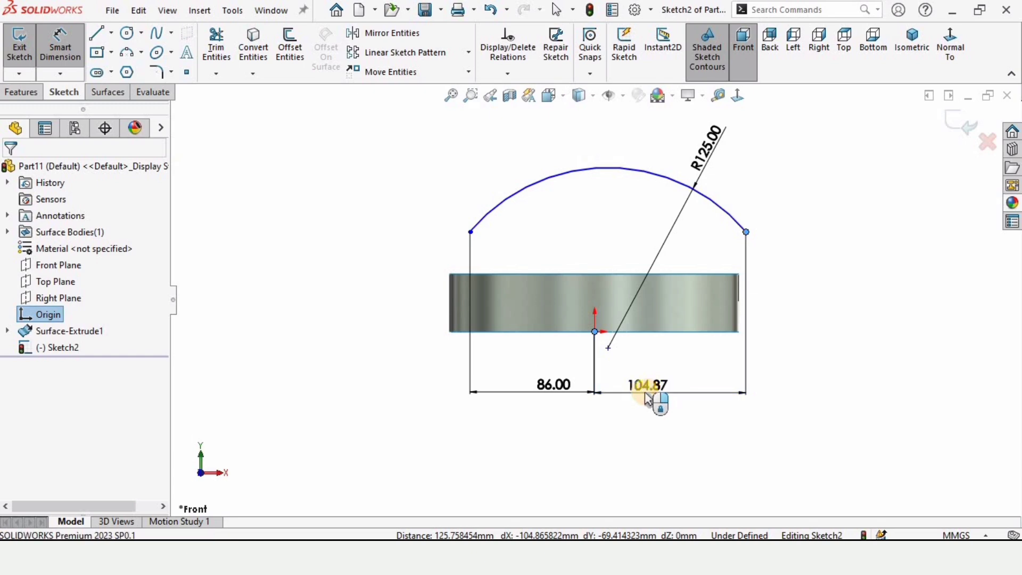
click(647, 396)
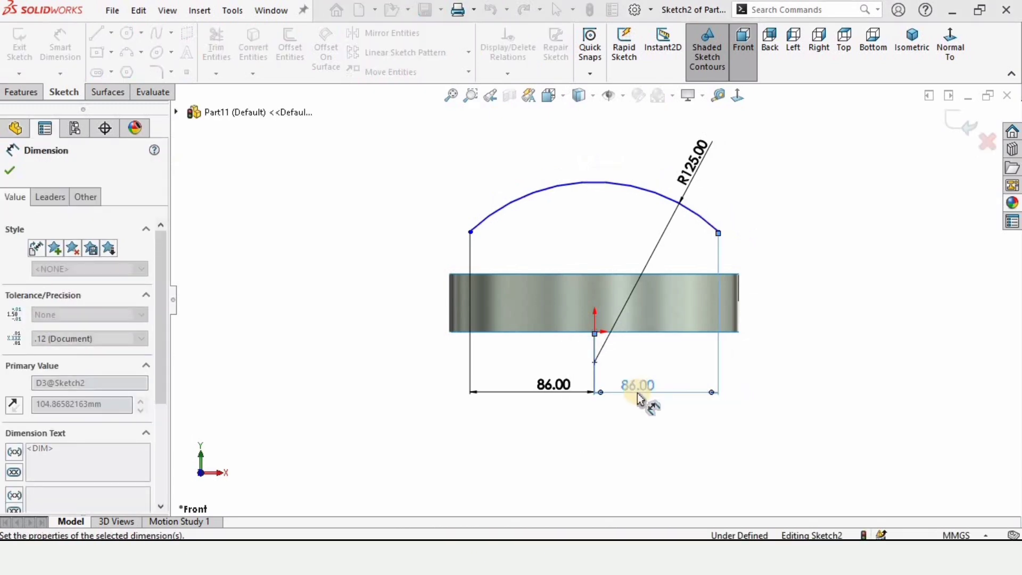
Dimension the arc's left endpoint 35 mm above the wall's upper edge
click(470, 232)
click(496, 275)
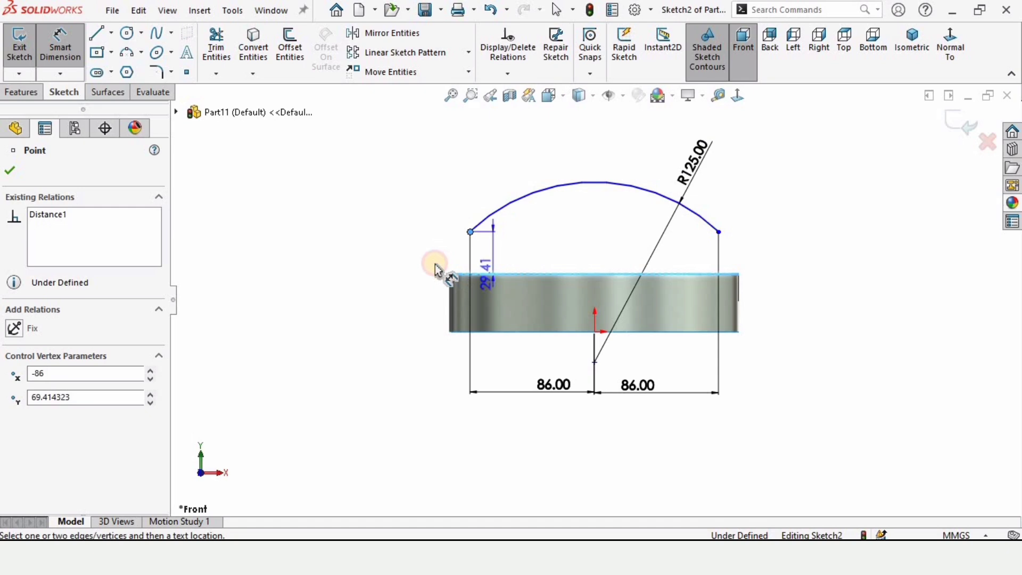
click(395, 338)
text(35)
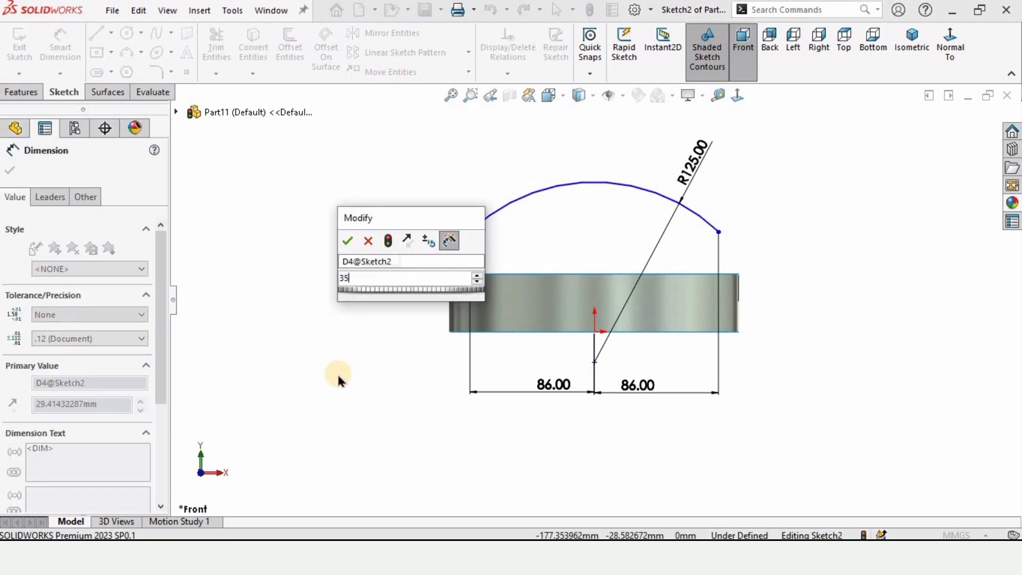
key(Return)
key(Escape)
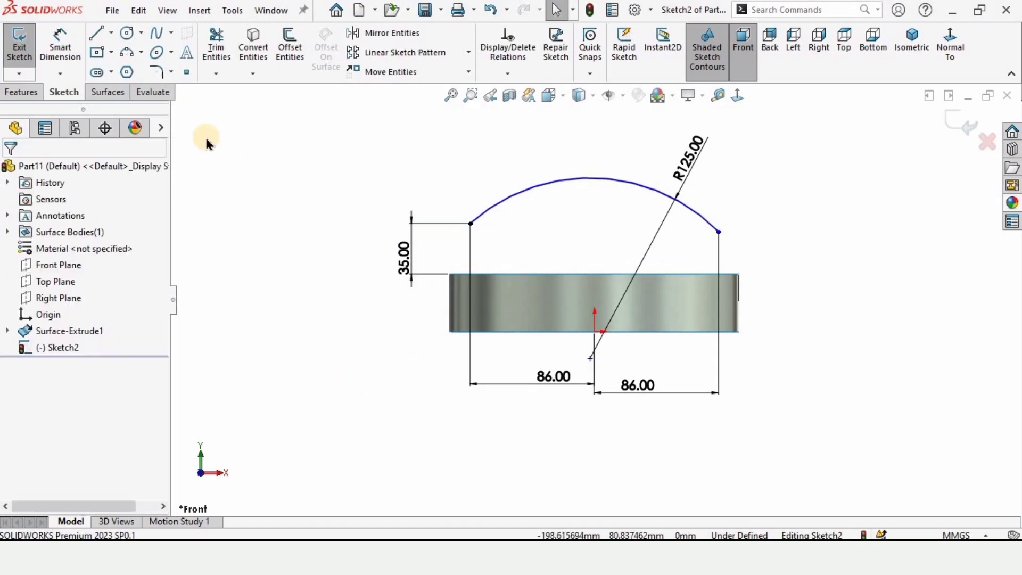
Dimension the arc's right endpoint 28 mm above the wall's upper edge and exit the sketch
click(60, 46)
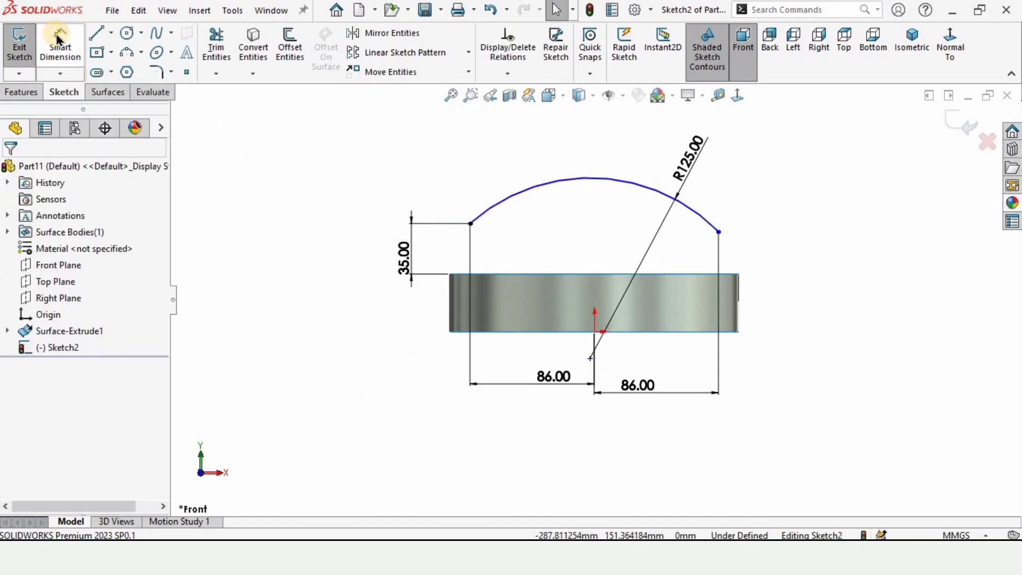
click(718, 233)
click(701, 274)
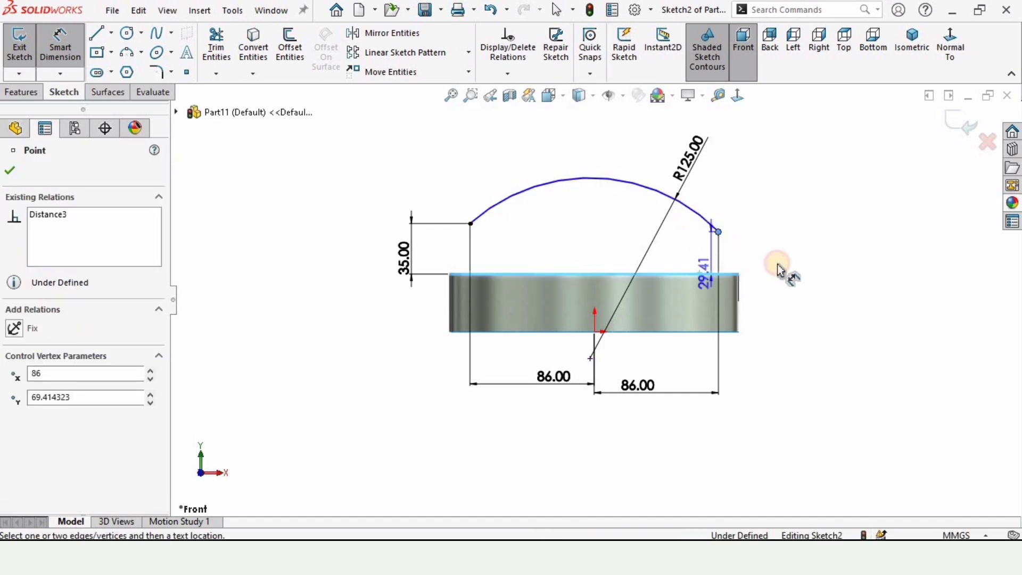
click(777, 267)
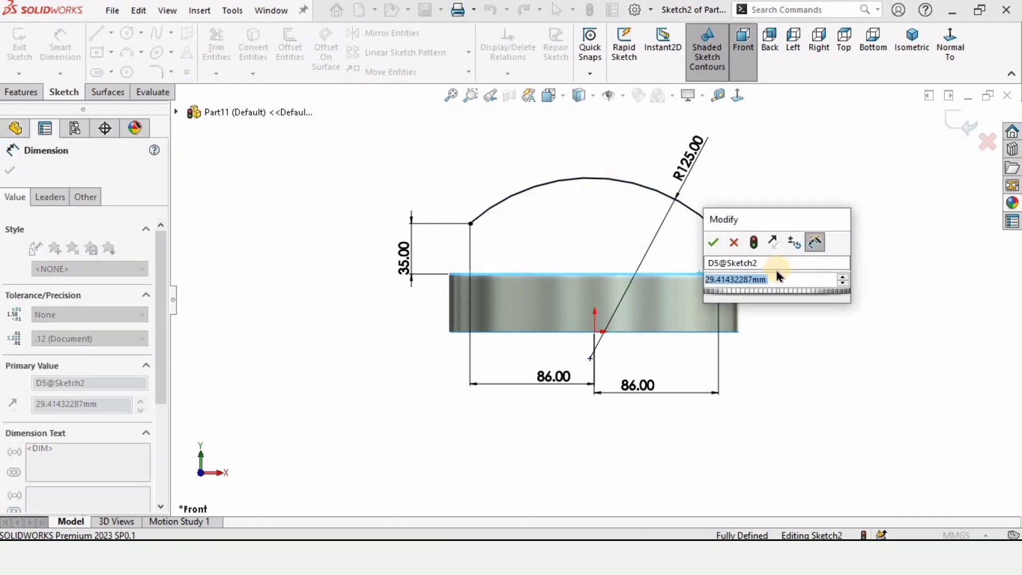
text(28)
key(Return)
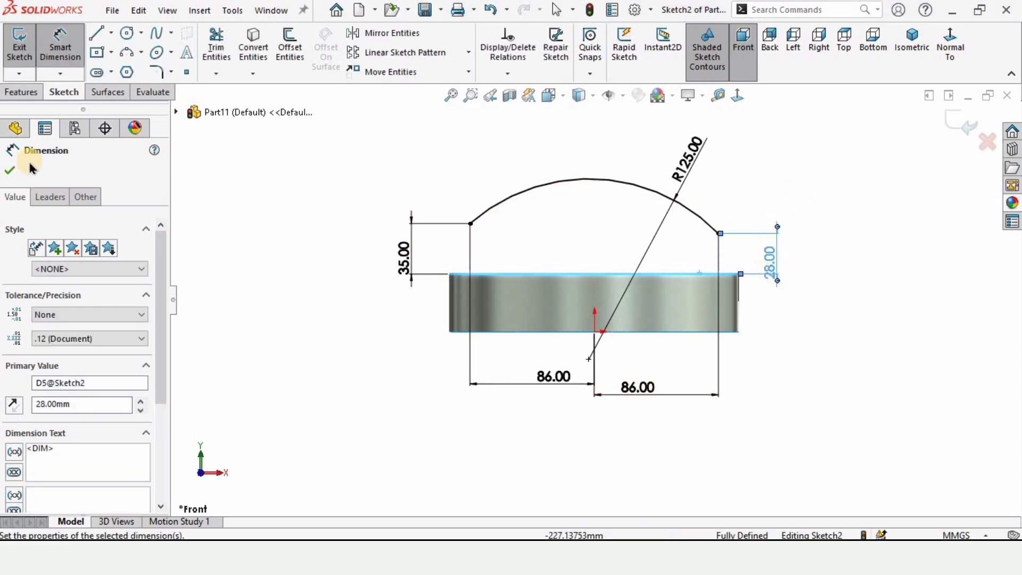
click(12, 170)
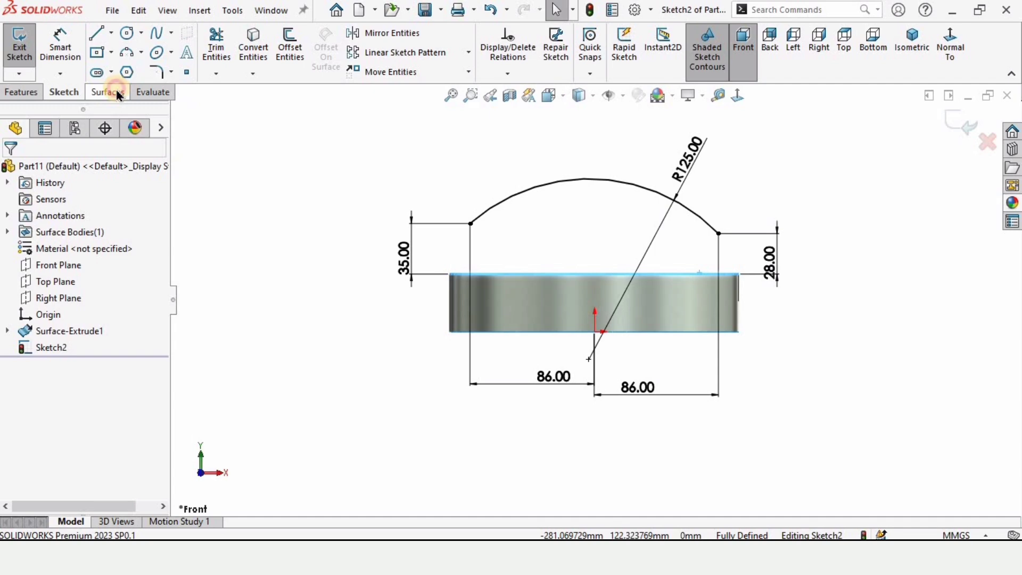
click(112, 92)
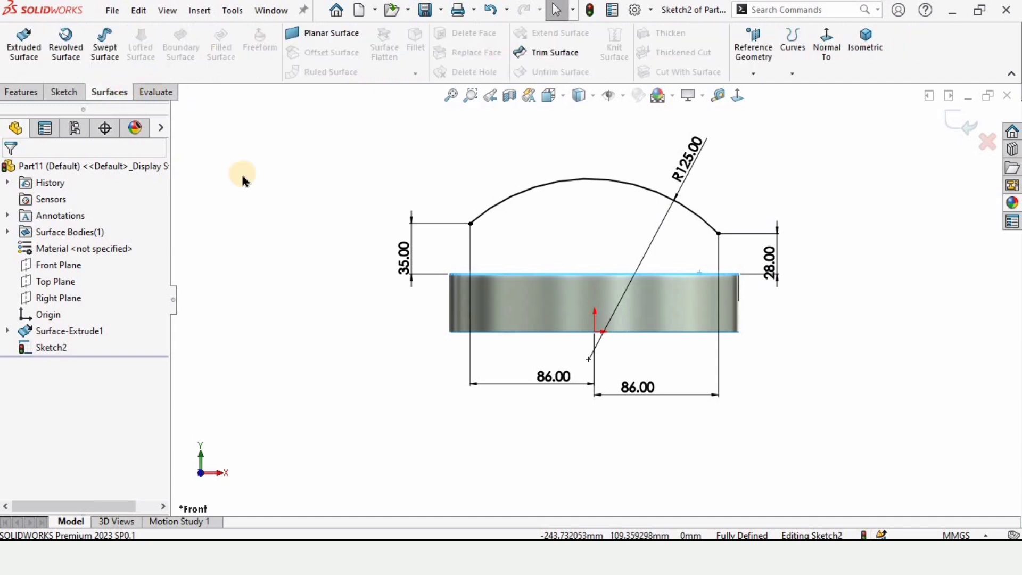
double_click(847, 232)
click(575, 251)
Create a filled surface across the wall's upper elliptical edge with Contact curvature control
middle_drag(587, 288, 570, 314)
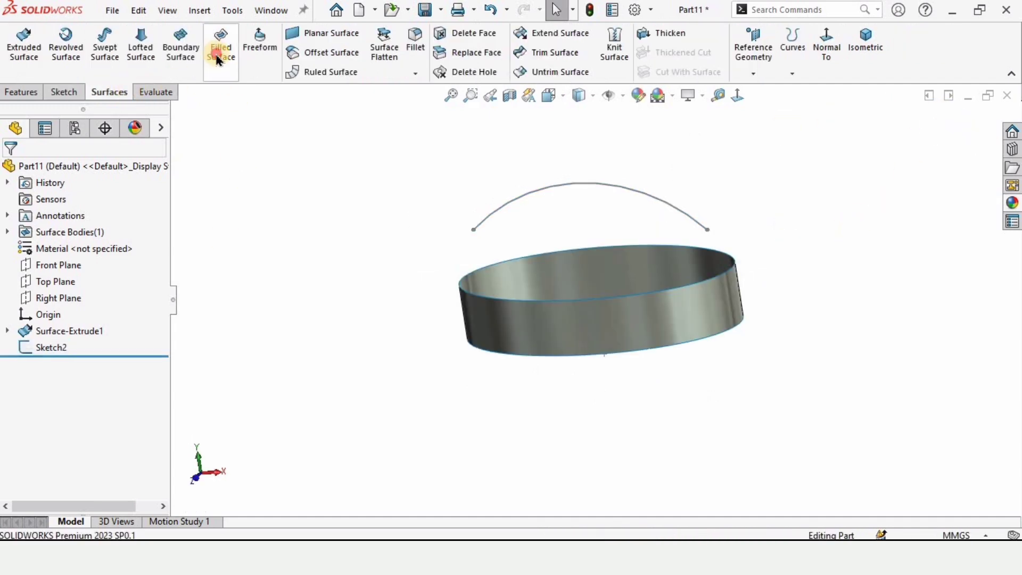
mouse_move(512, 298)
middle_down()
mouse_move(550, 311)
mouse_move(522, 293)
middle_up()
scroll(503, 251, down, 3)
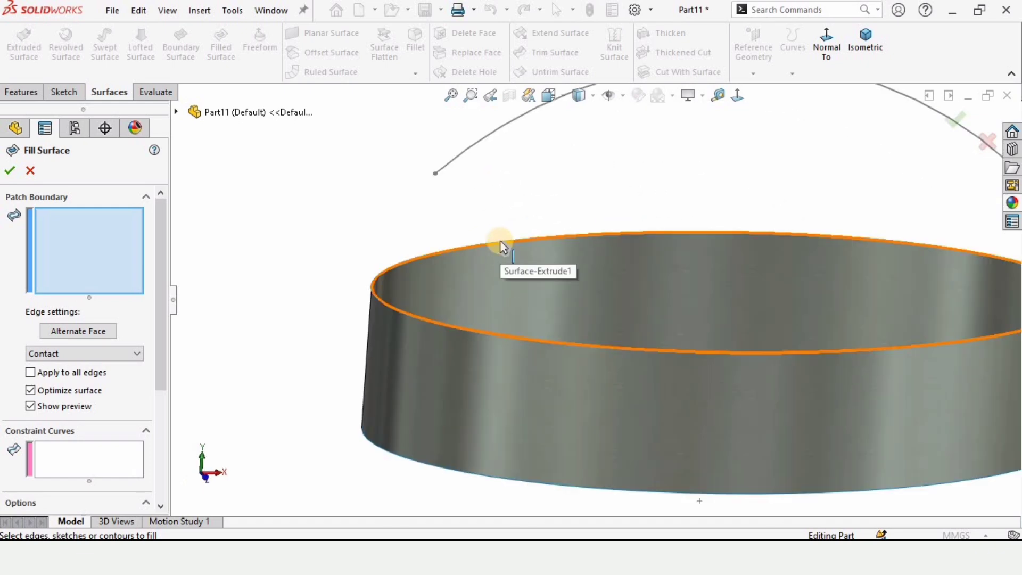
click(502, 243)
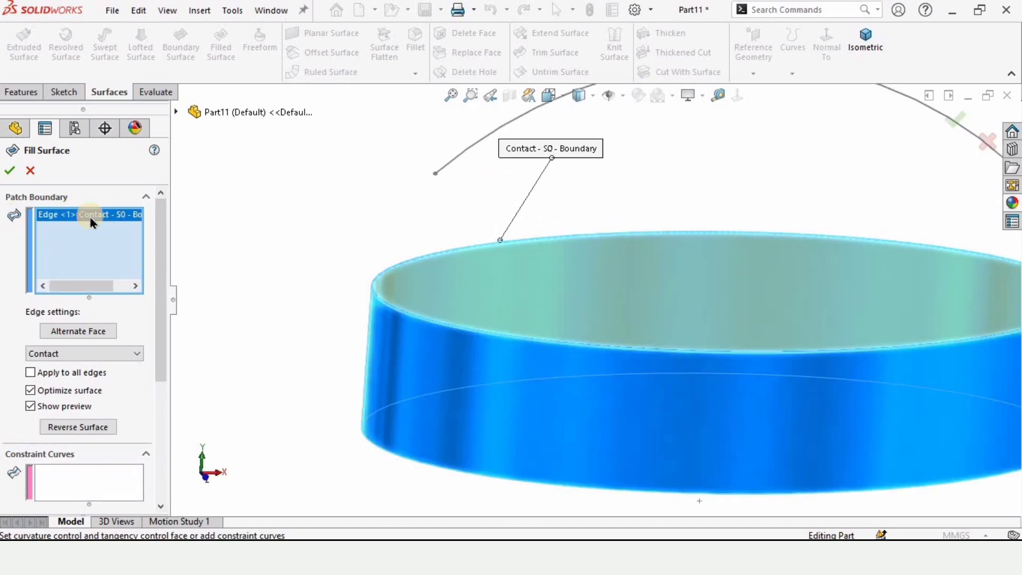
scroll(957, 403, up, 4)
scroll(838, 372, down, 2)
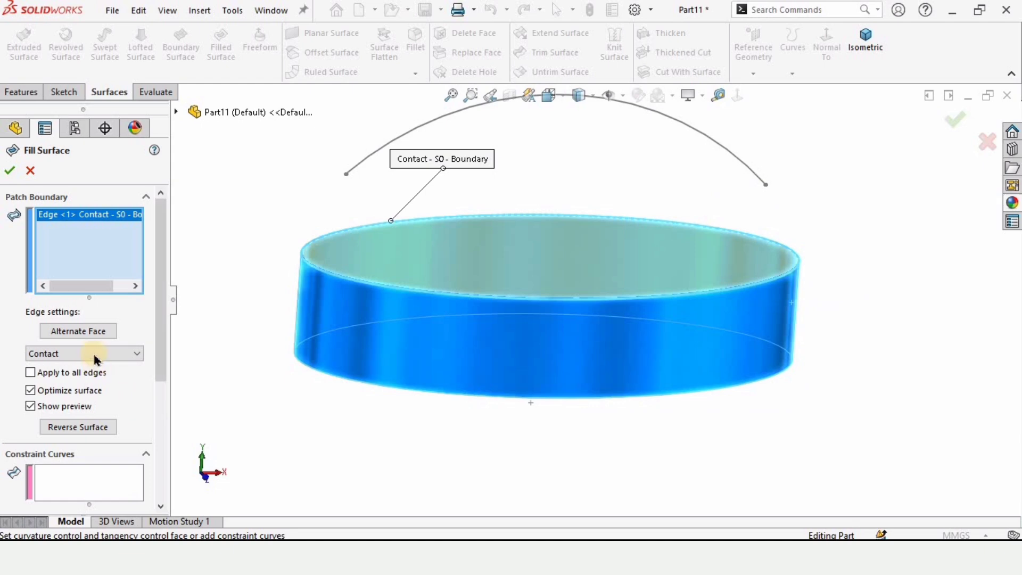
middle_drag(339, 341, 171, 299)
click(10, 171)
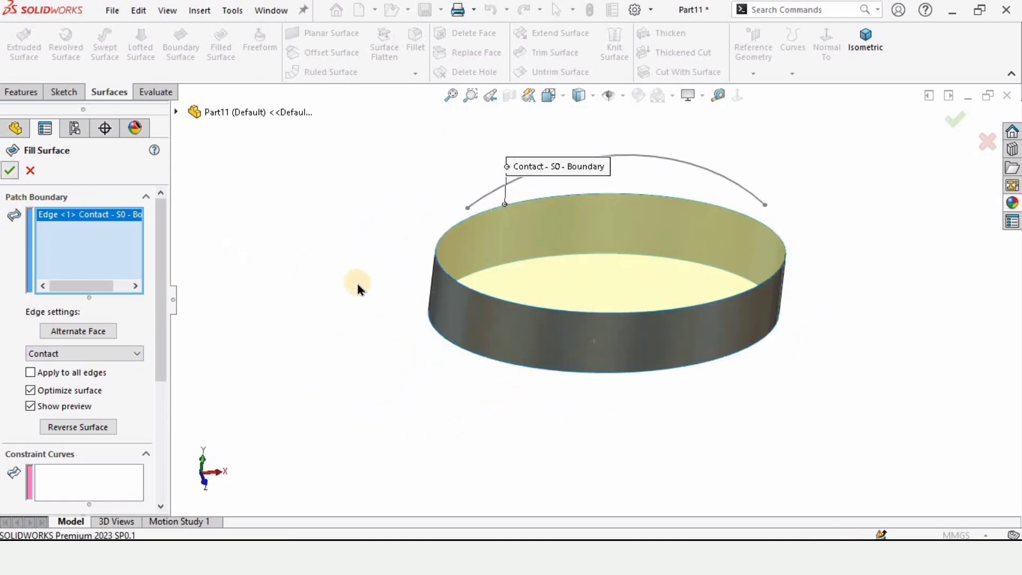
middle_drag(661, 254, 636, 261)
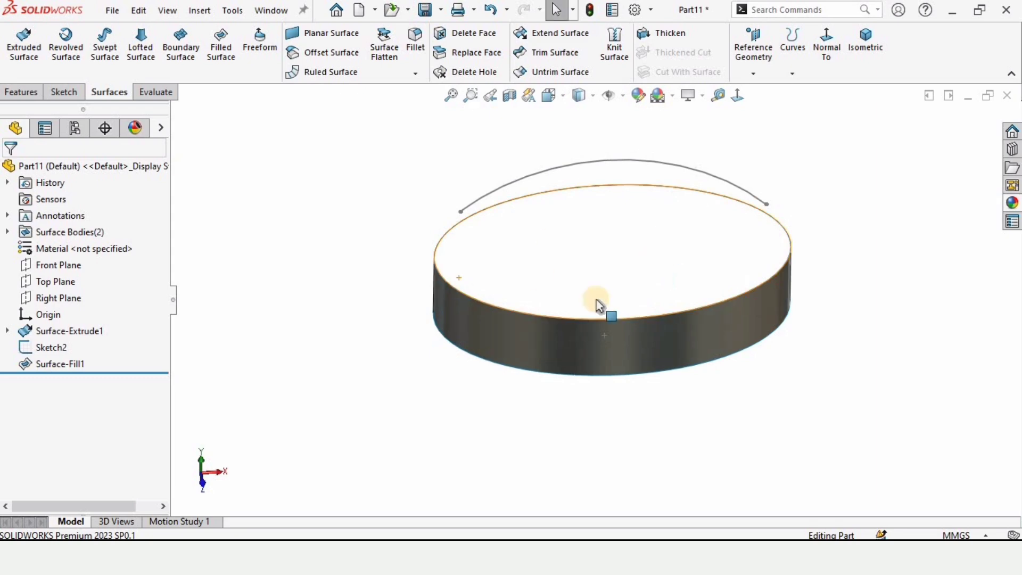
Edit the filled surface, set its boundary edge to Tangent curvature control, and turn off the mesh preview
click(69, 365)
click(84, 317)
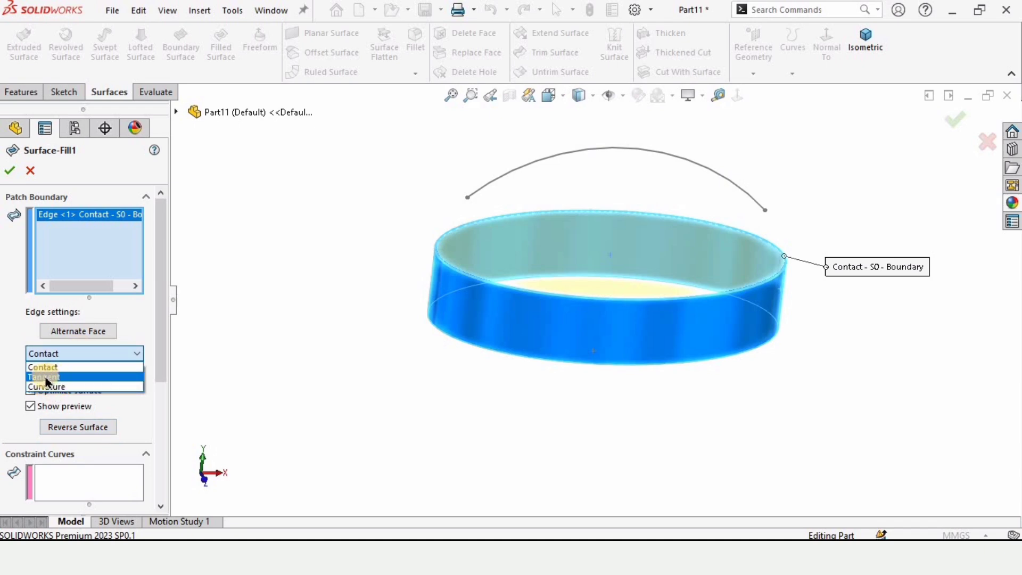
click(46, 377)
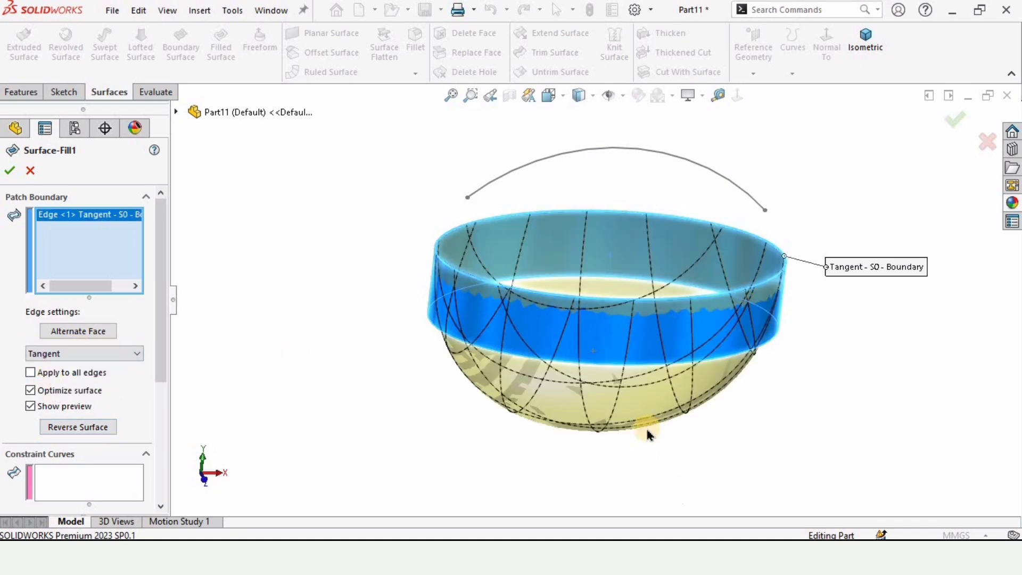
drag(163, 260, 169, 429)
click(10, 420)
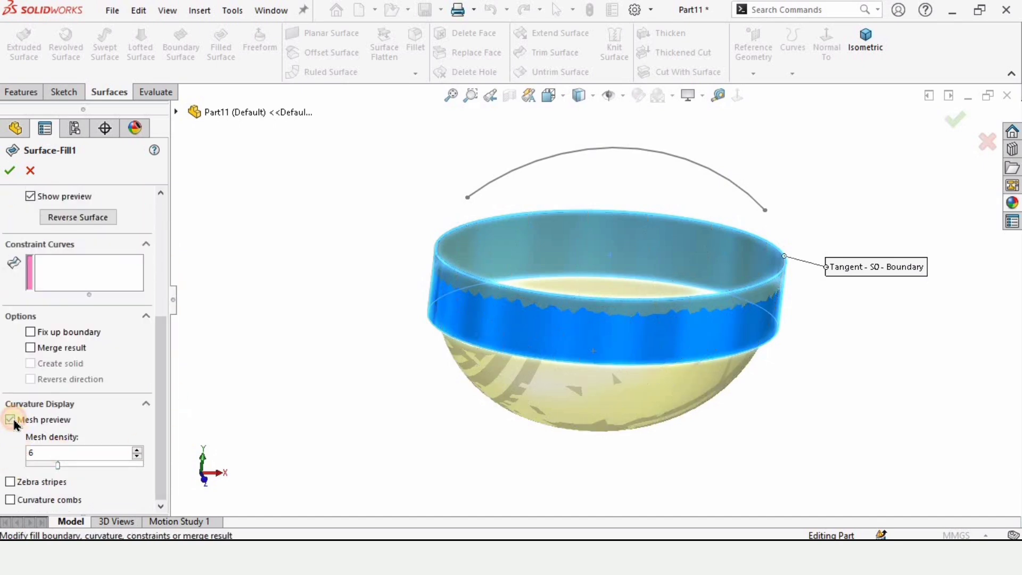
middle_drag(657, 415, 654, 421)
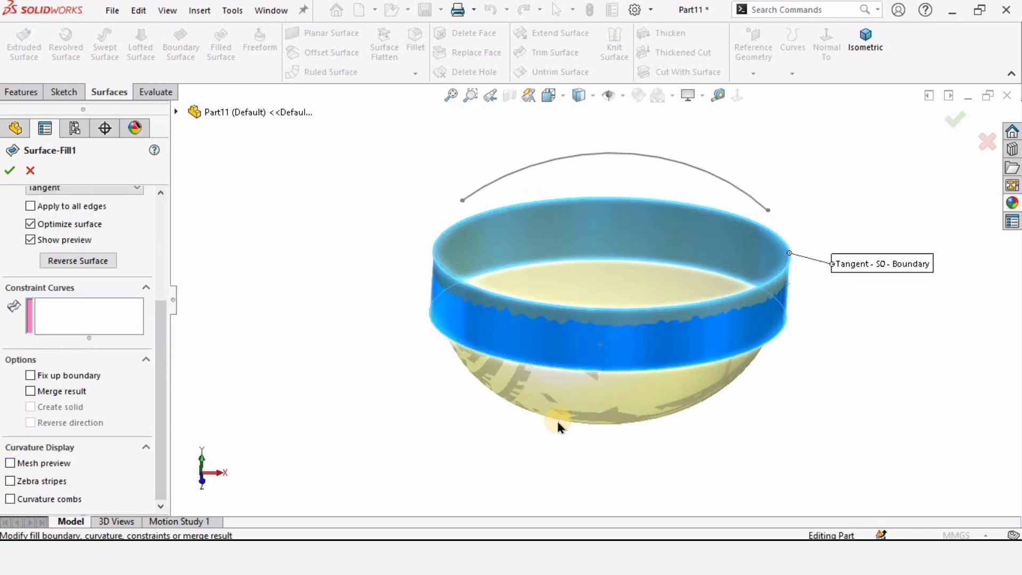
Turn on the filled surface's mesh preview, try a mesh density of 12, and set it back to 6
click(10, 464)
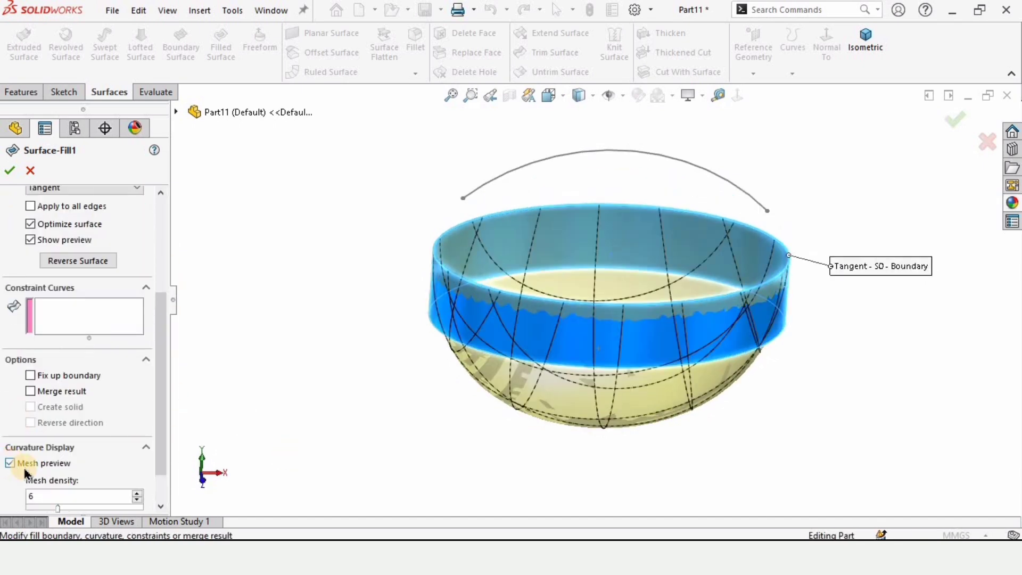
click(141, 492)
click(140, 492)
click(137, 500)
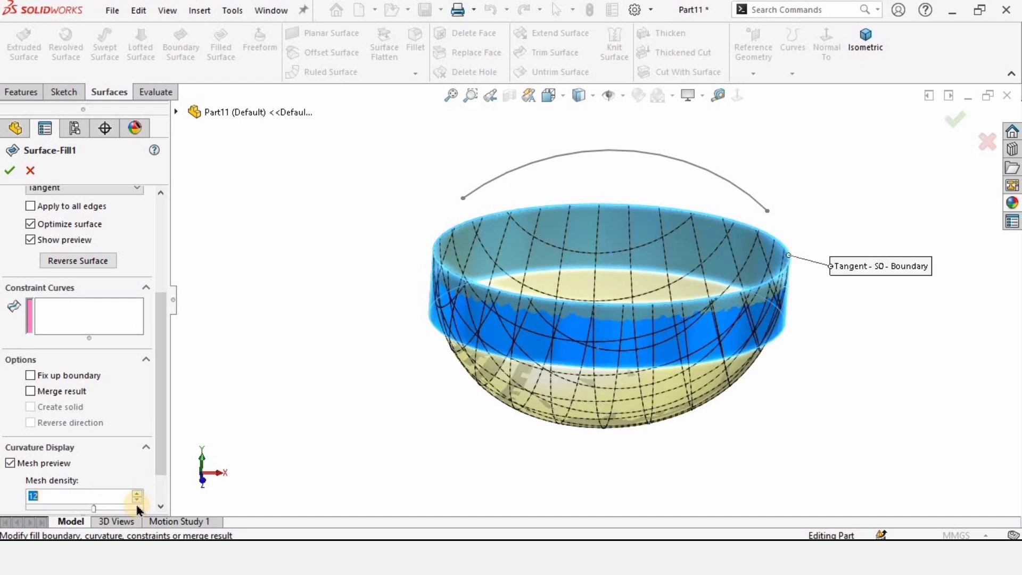
click(137, 500)
click(137, 503)
click(137, 504)
click(137, 503)
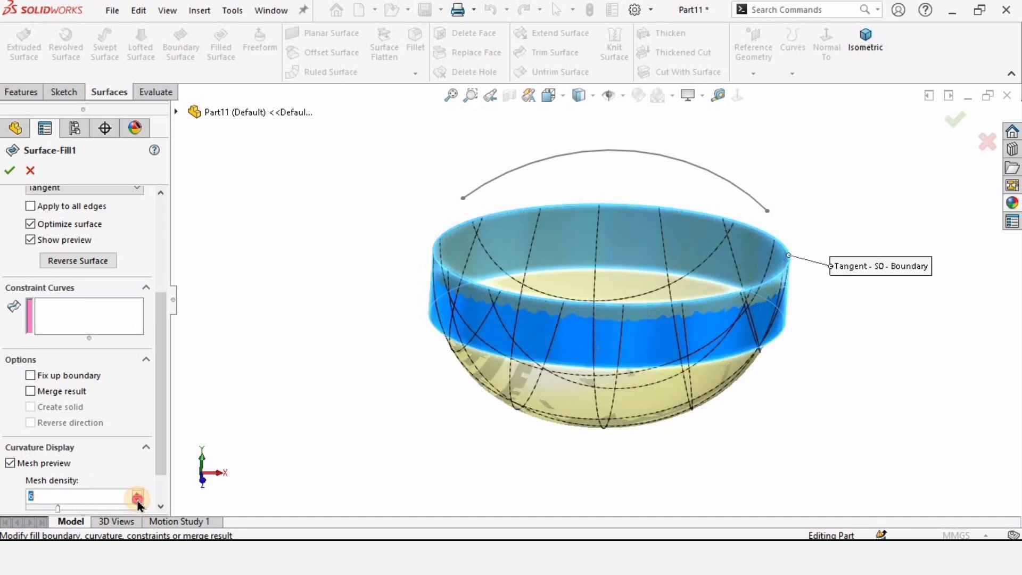
click(137, 504)
click(136, 495)
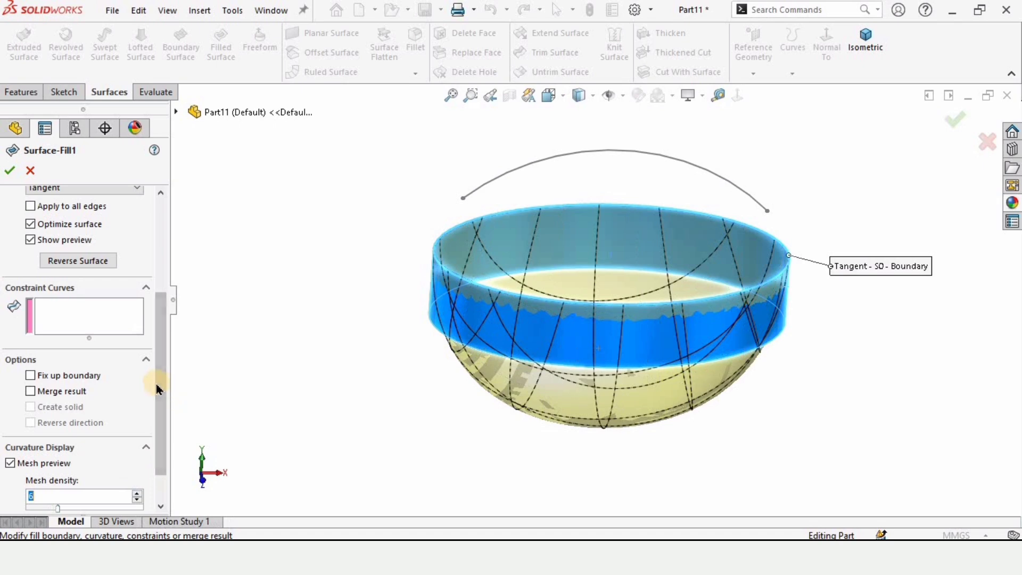
Reverse the filled surface so it domes upward above the elliptical wall, and accept the feature
drag(157, 388, 171, 228)
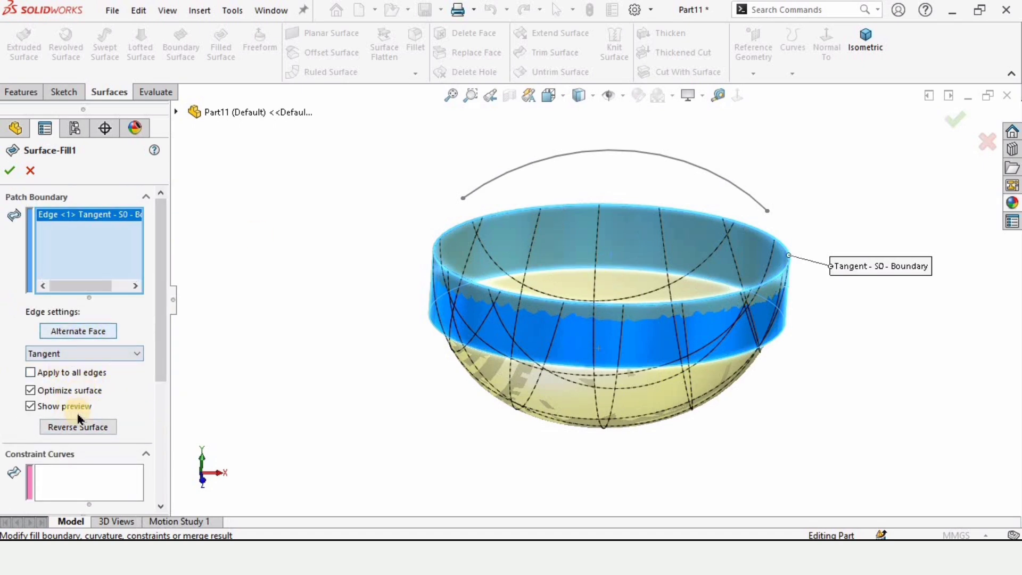
middle_drag(550, 310, 621, 251)
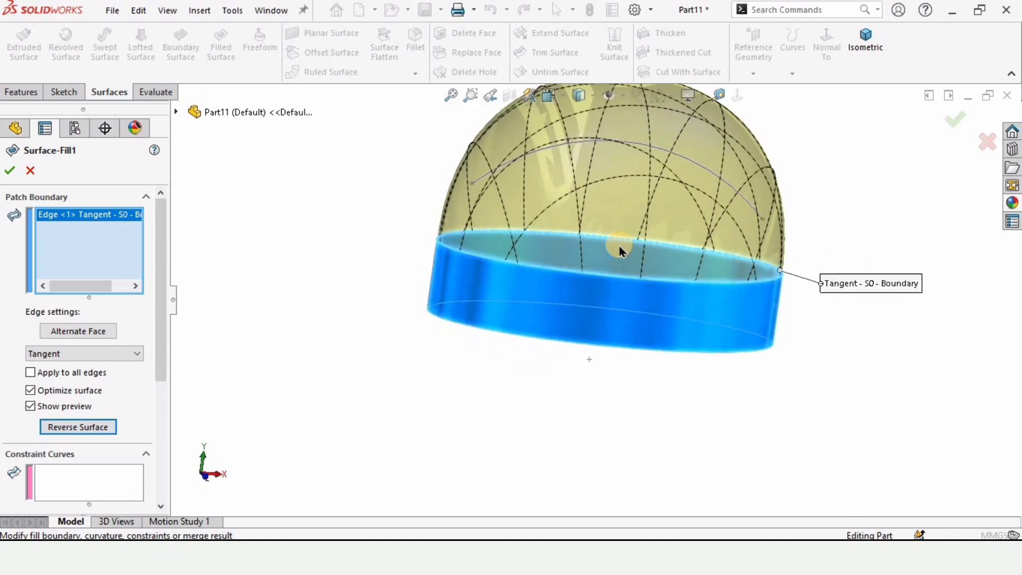
scroll(596, 298, up, 3)
scroll(563, 353, down, 2)
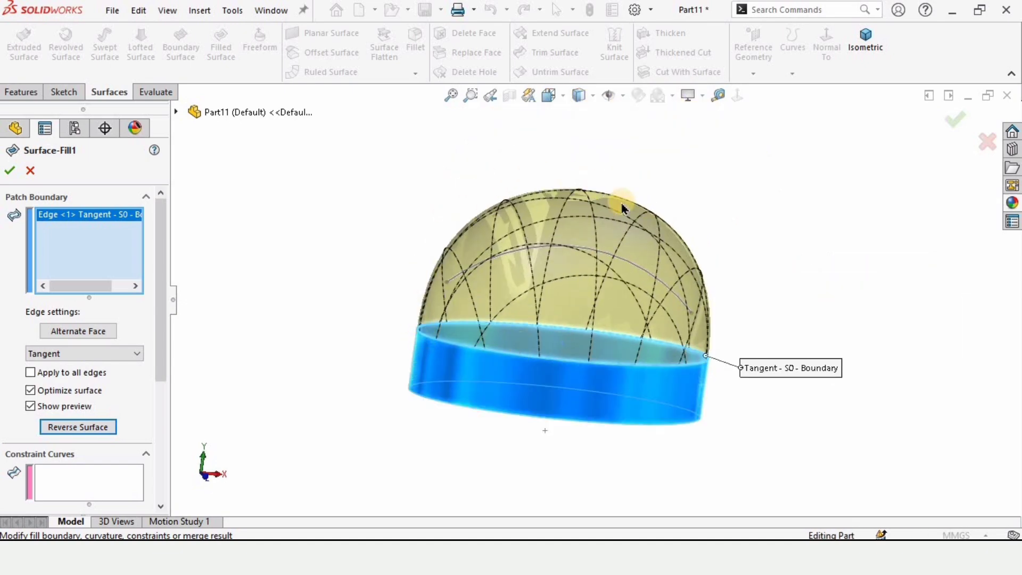
mouse_move(683, 367)
middle_down()
mouse_move(614, 364)
mouse_move(511, 392)
mouse_move(635, 333)
mouse_move(695, 344)
mouse_move(689, 349)
middle_up()
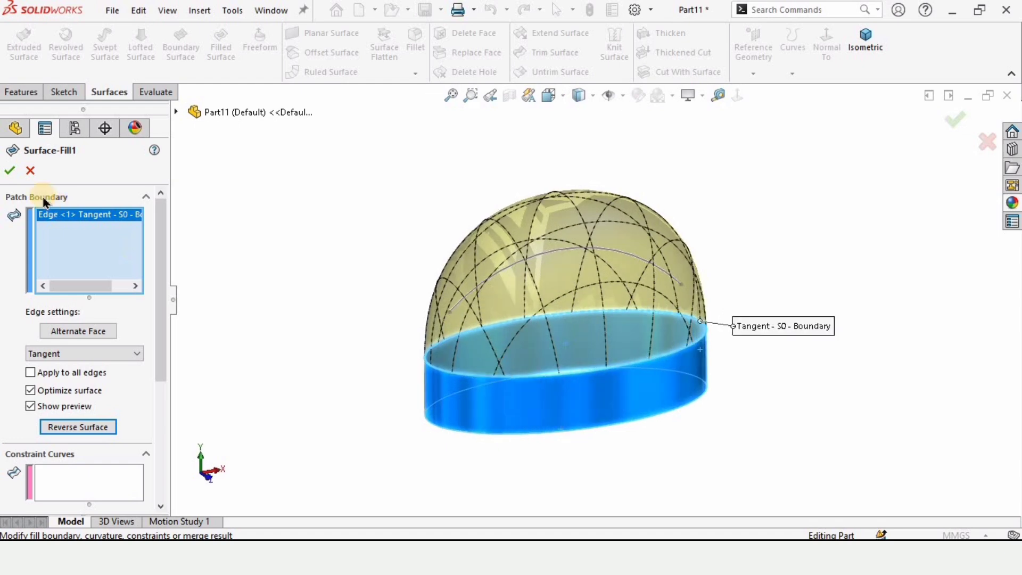
click(9, 172)
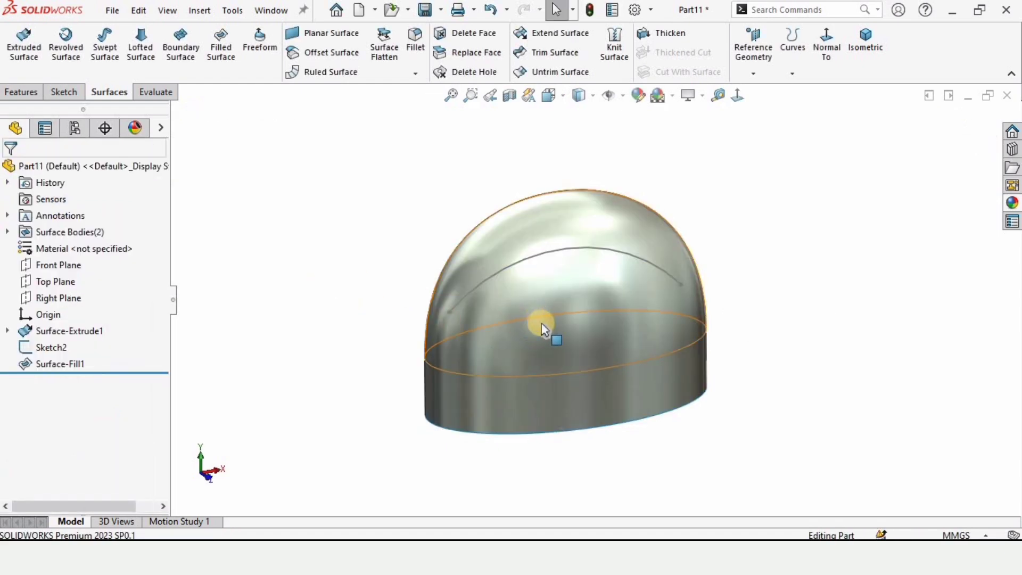
Edit the filled surface, add the arc sketch above the wall as its constraint curve, and accept the feature
mouse_move(541, 323)
middle_down()
mouse_move(458, 326)
mouse_move(550, 322)
mouse_move(521, 343)
middle_up()
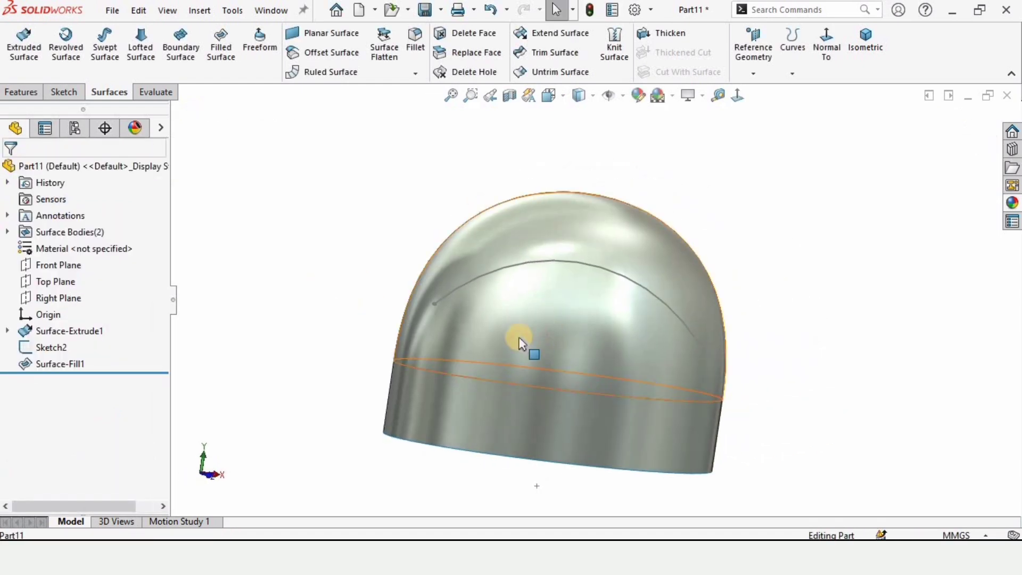
scroll(521, 344, up, 3)
click(57, 364)
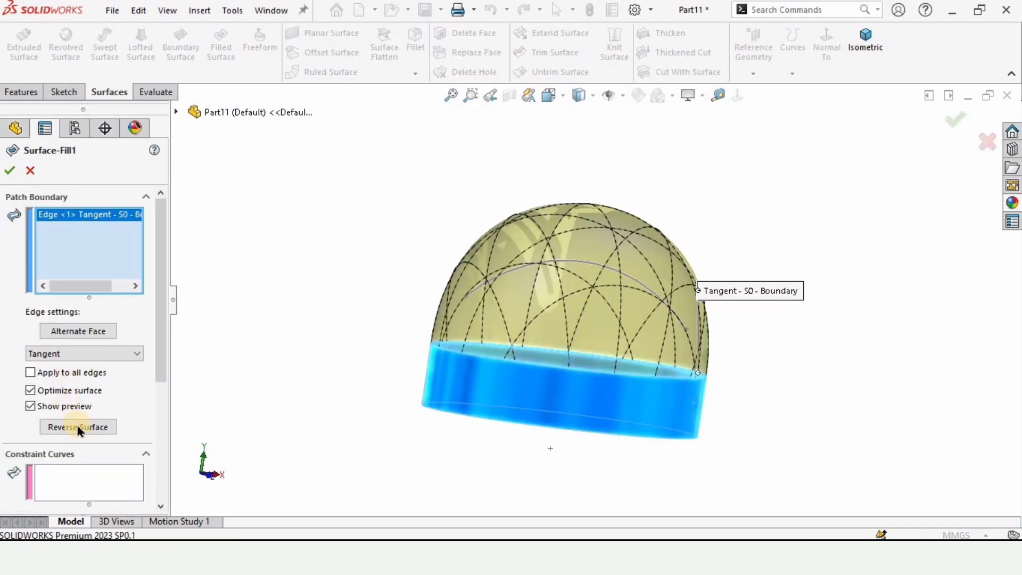
click(77, 478)
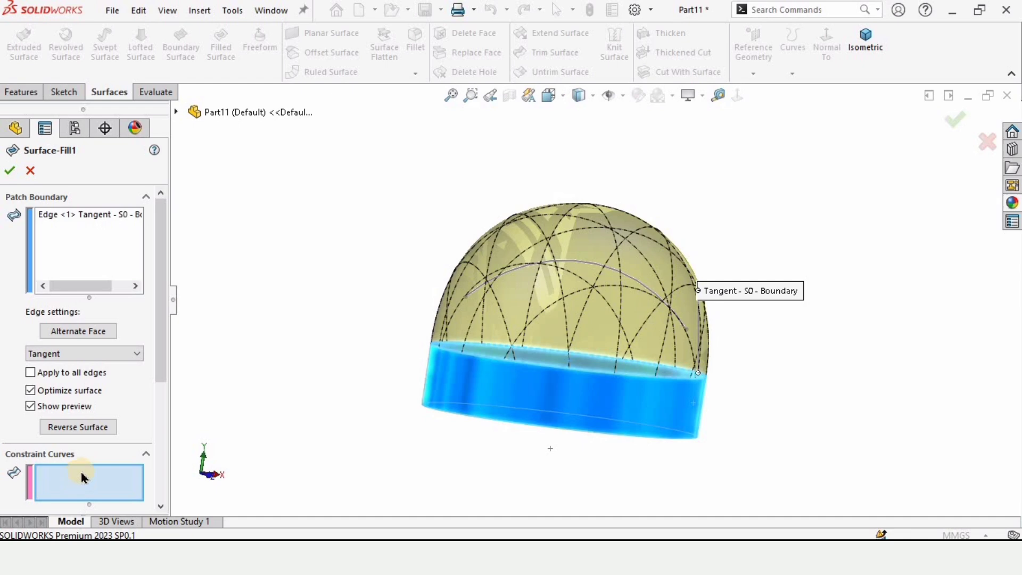
scroll(555, 334, down, 8)
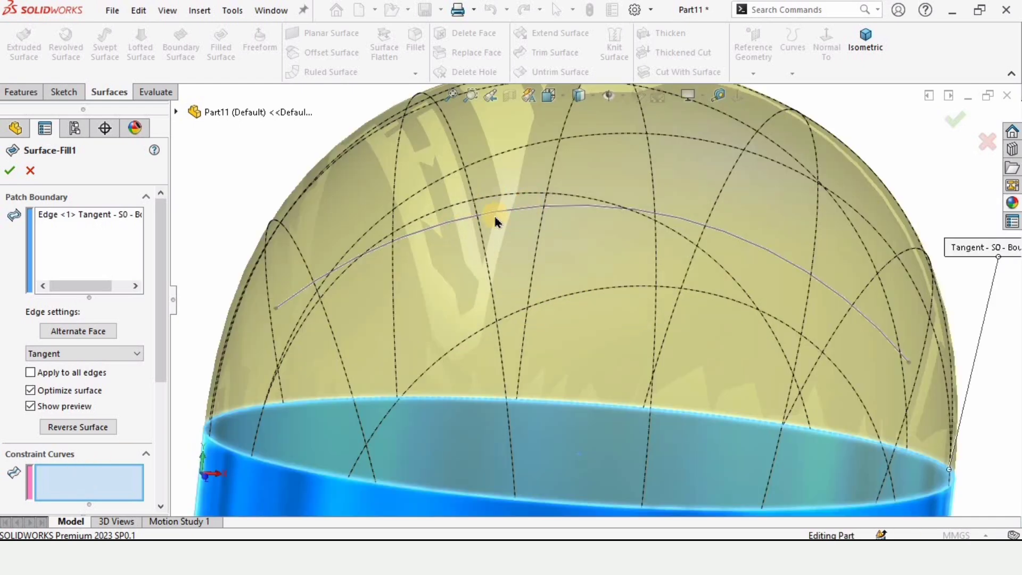
click(519, 206)
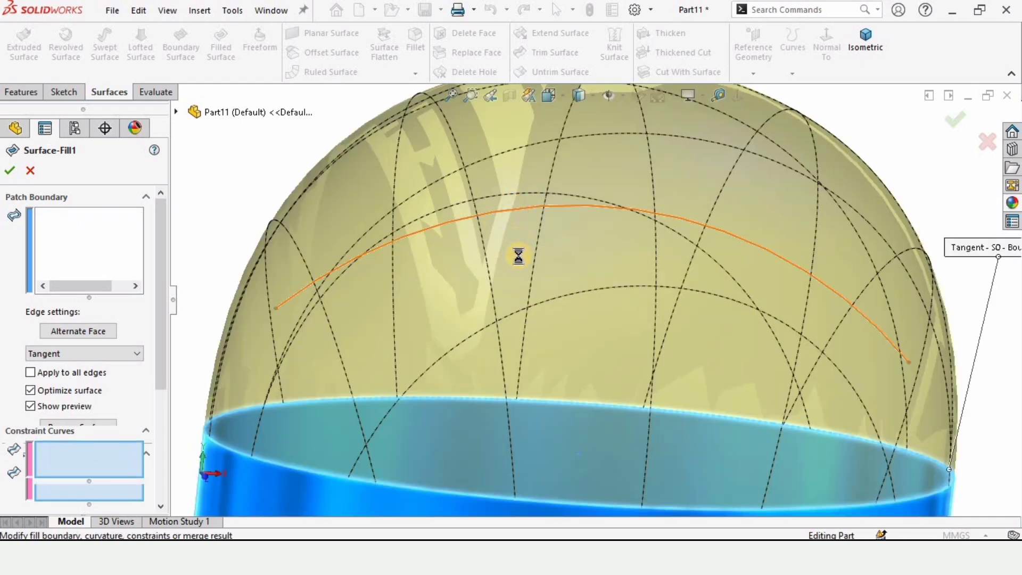
scroll(567, 331, up, 8)
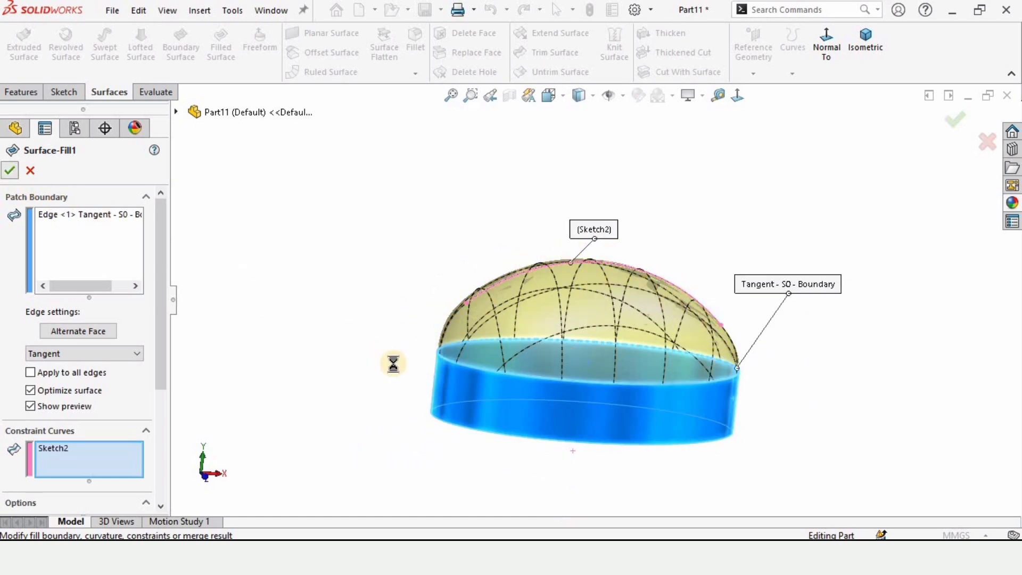
middle_drag(616, 372, 621, 270)
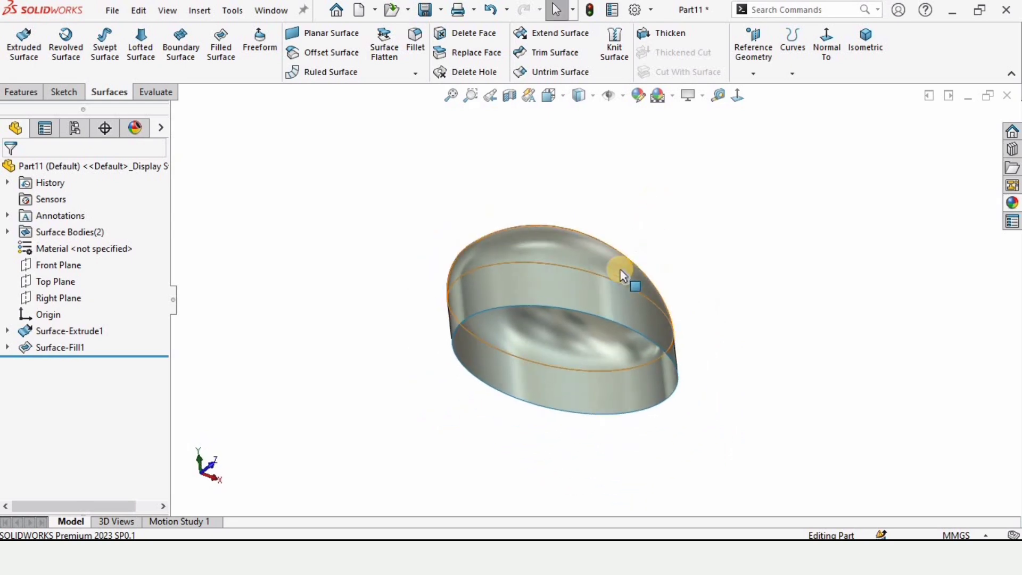